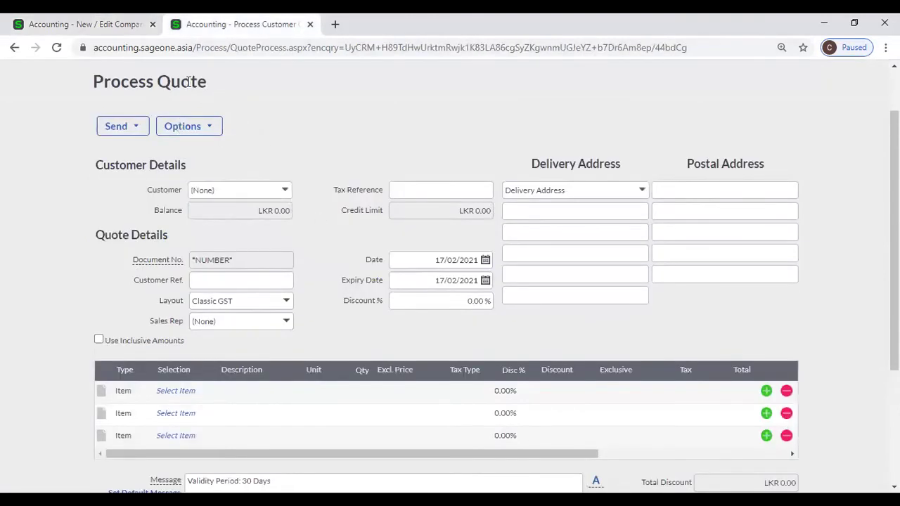
# Leave the blank quote and open Customers > Transactions > Customer Tax Invoices.
pyautogui.scroll(1, 188, 81)
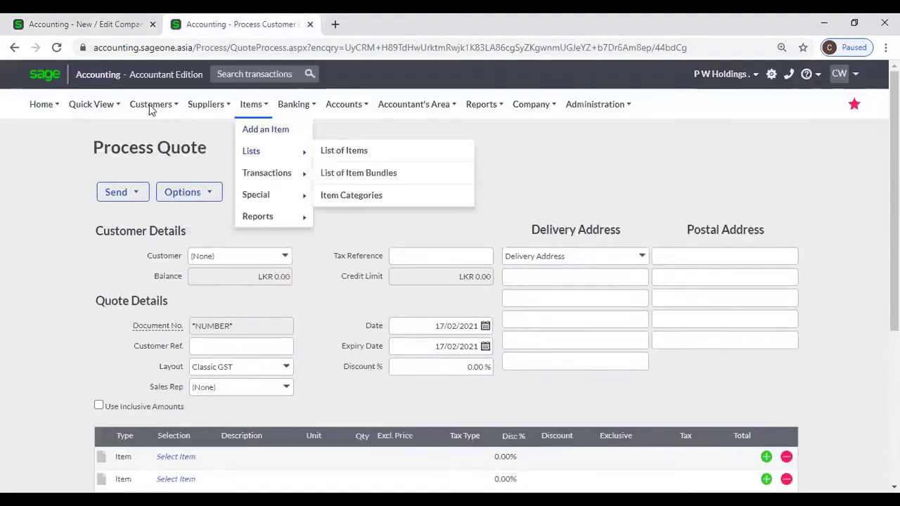
pyautogui.moveTo(163, 109)
pyautogui.moveTo(166, 174)
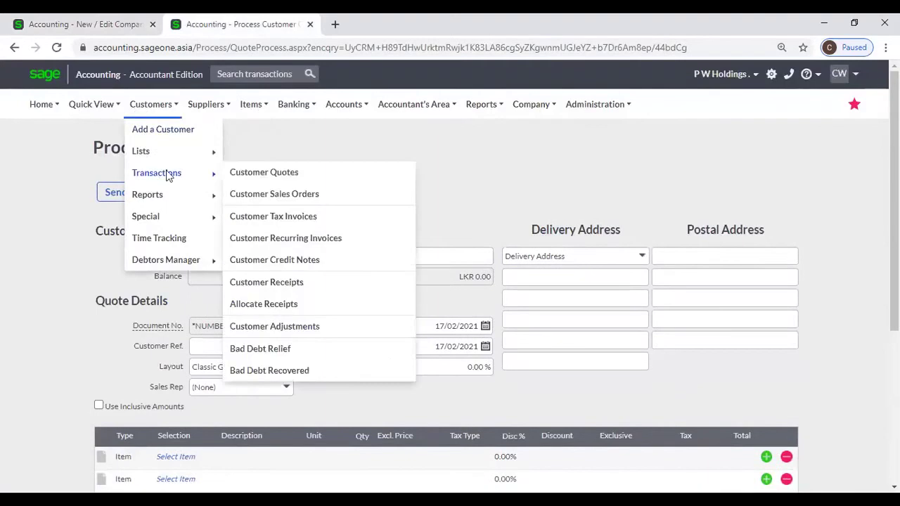
pyautogui.click(298, 219)
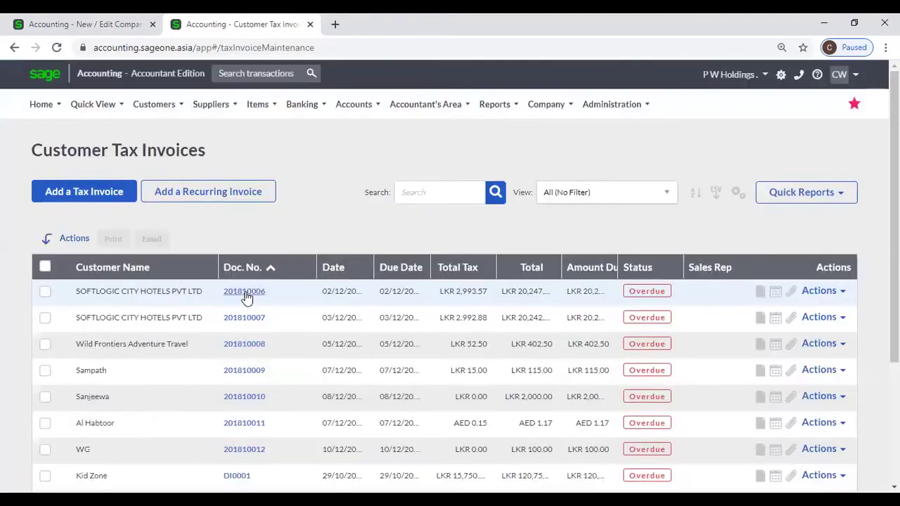
# Open the first listed invoice and switch its layout to Default (Modern).
pyautogui.click(244, 293)
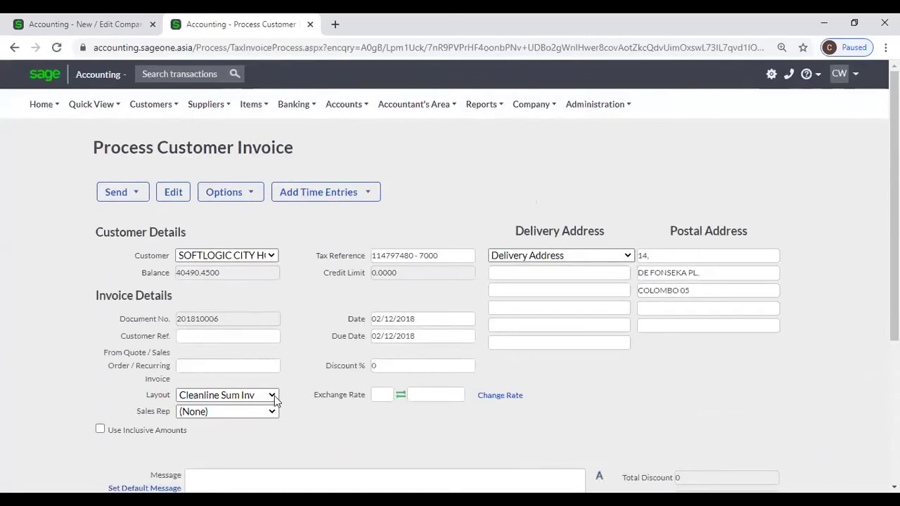
pyautogui.click(279, 410)
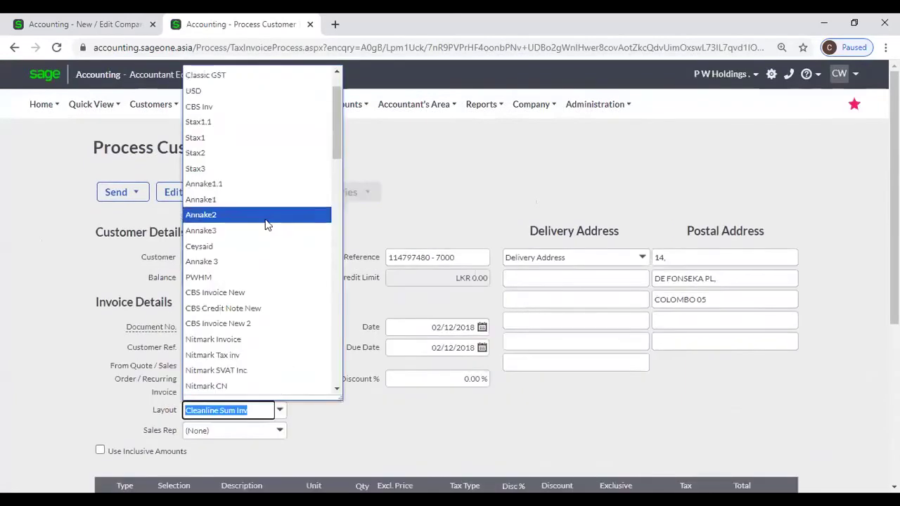
pyautogui.click(236, 75)
# Show a print preview of the Default (Modern) tax invoice.
pyautogui.moveTo(294, 104)
pyautogui.moveTo(305, 173)
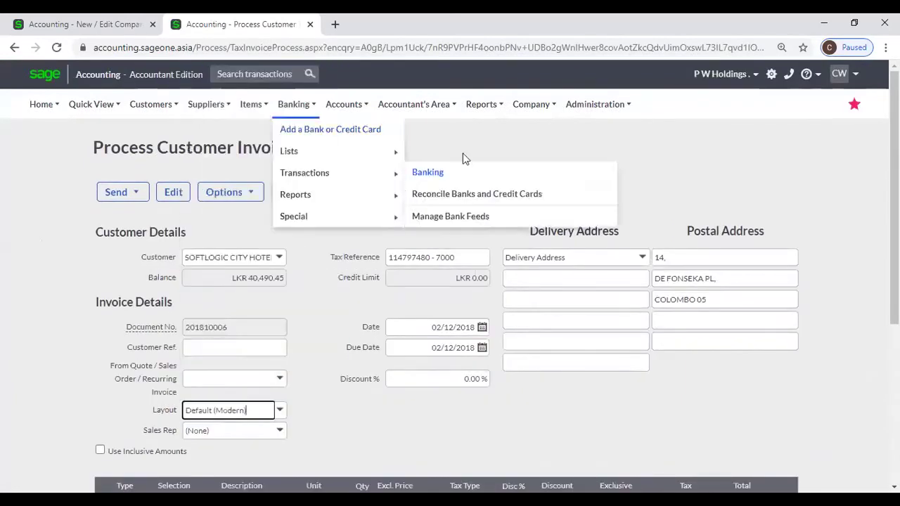
pyautogui.scroll(-4, 414, 254)
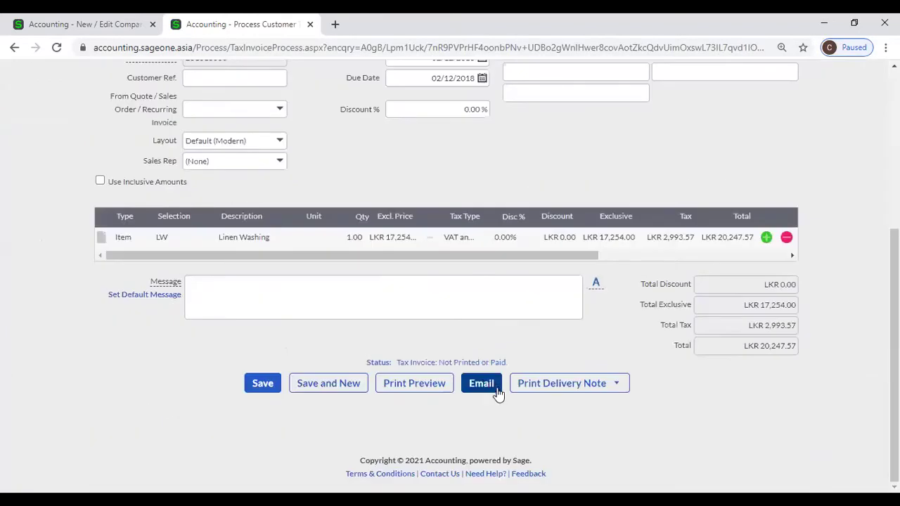
pyautogui.click(416, 385)
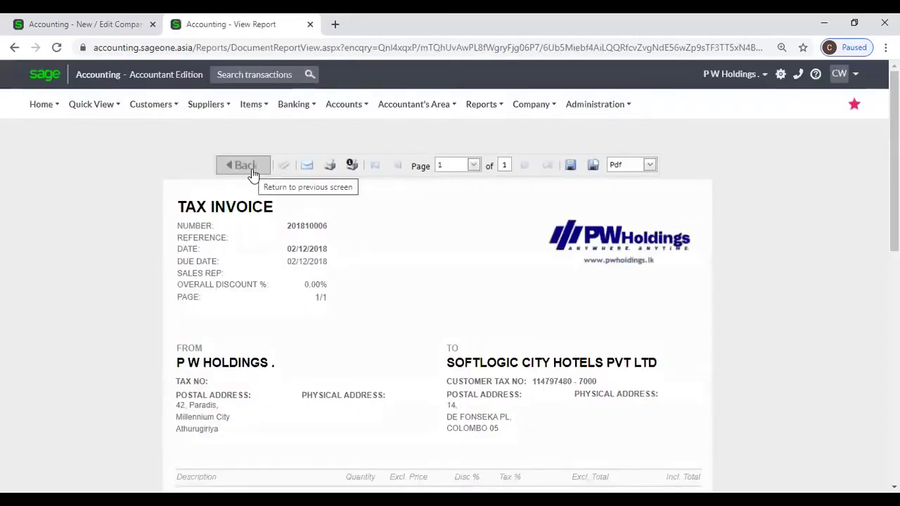
# Cancel printing the tax invoice and return to the Customer Tax Invoices list.
pyautogui.click(329, 164)
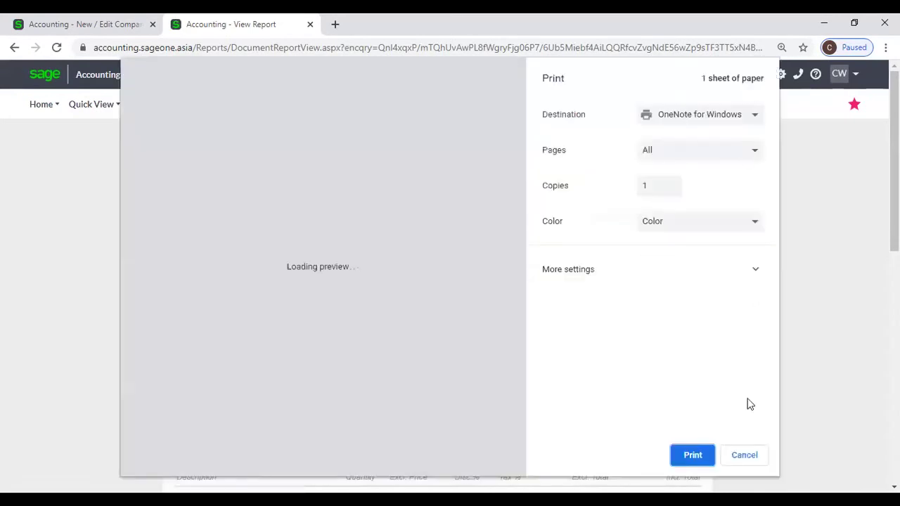
pyautogui.click(742, 455)
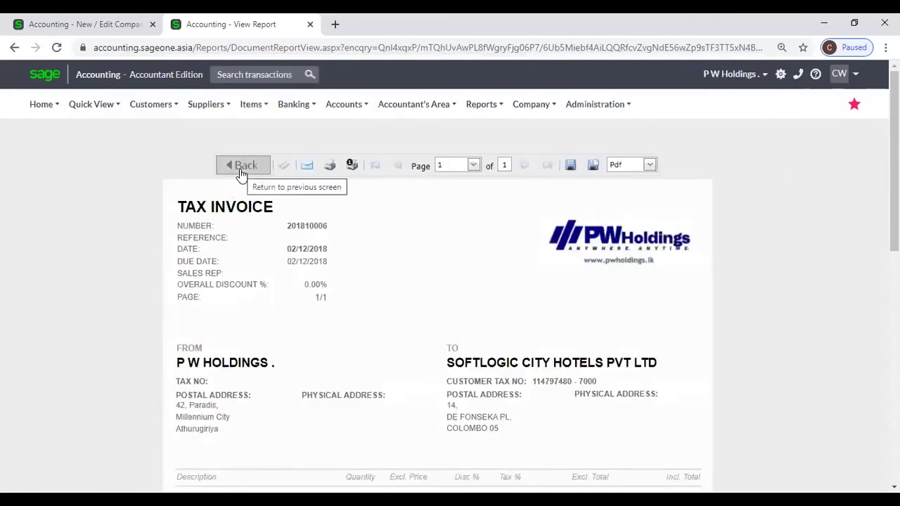
pyautogui.click(167, 106)
pyautogui.moveTo(169, 183)
pyautogui.click(262, 220)
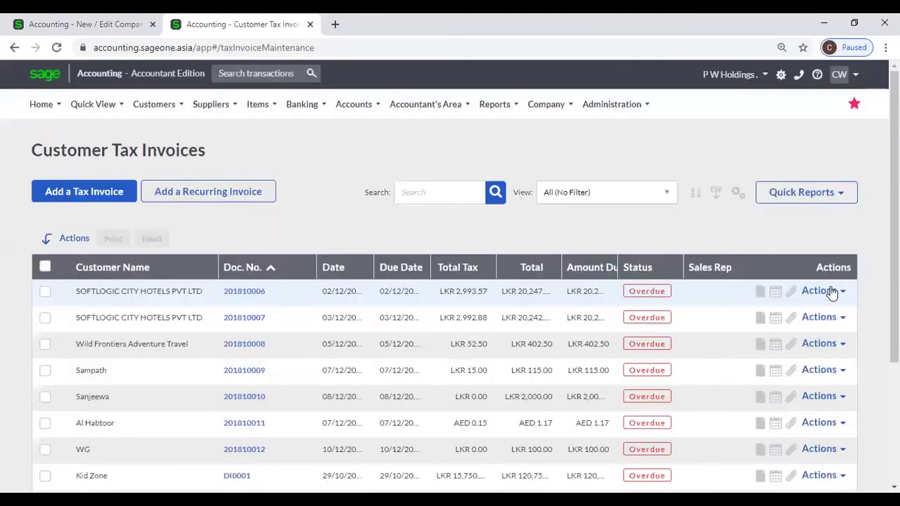
# Reprint the first invoice as a Copy Tax Invoice, then view the Document Descriptions settings.
pyautogui.click(832, 293)
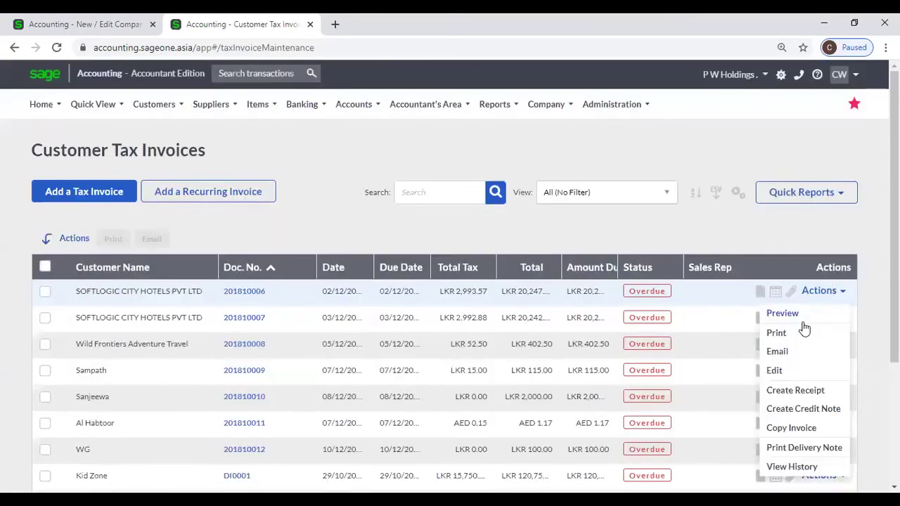
pyautogui.click(484, 201)
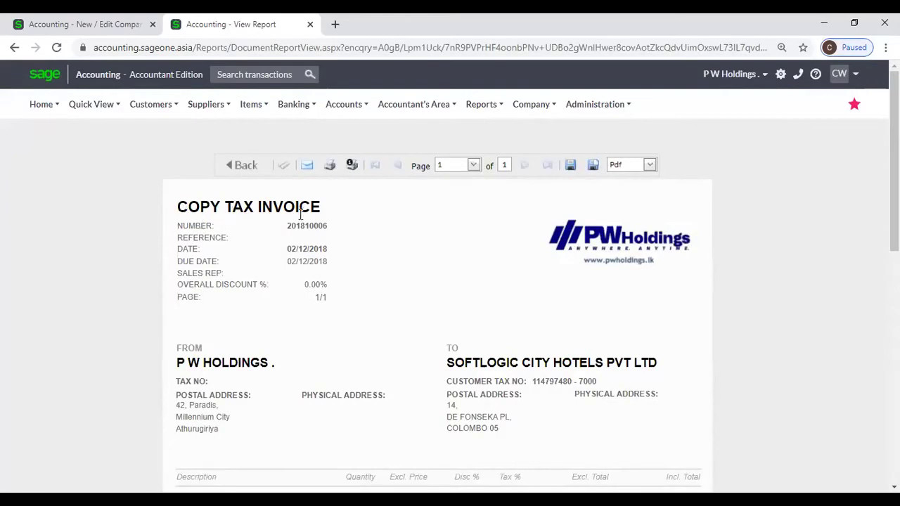
pyautogui.click(72, 28)
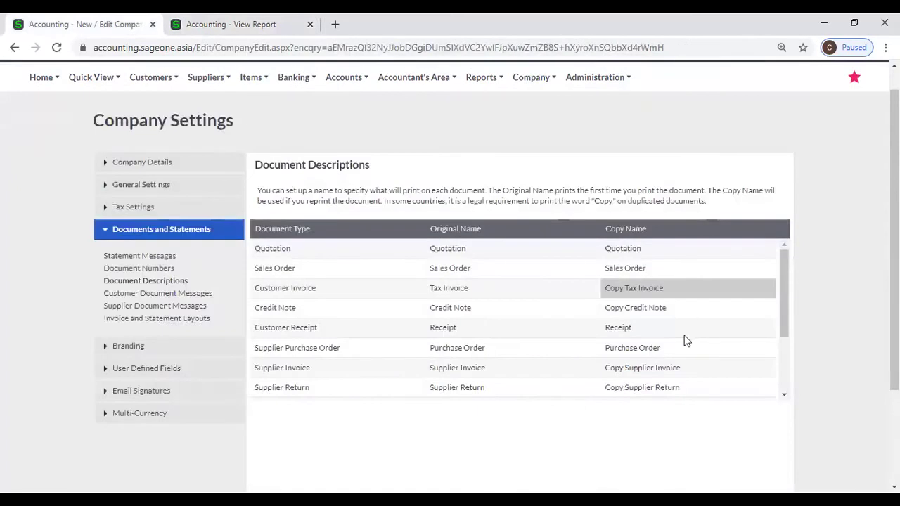
pyautogui.click(623, 309)
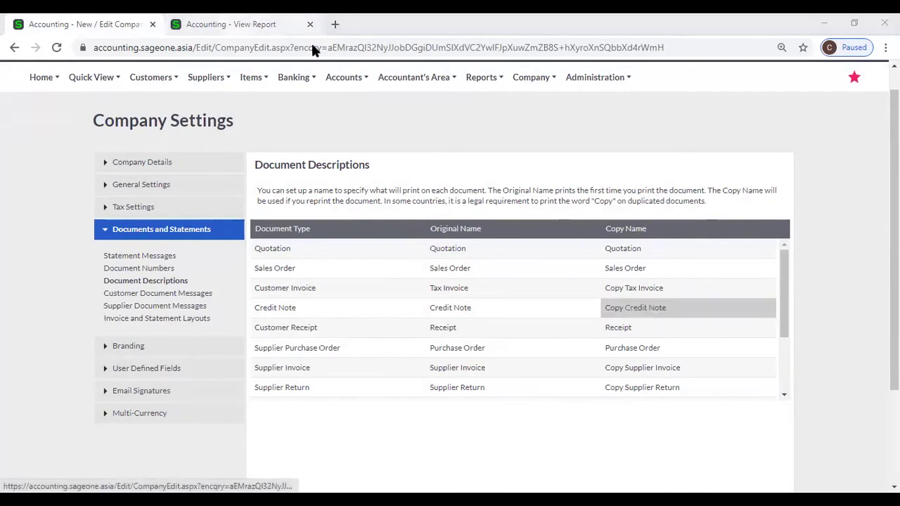
pyautogui.click(282, 23)
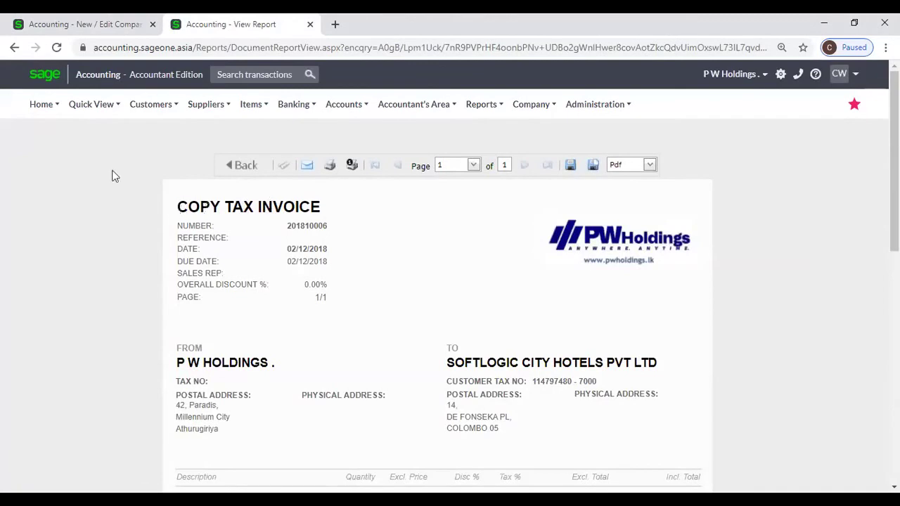
pyautogui.click(69, 26)
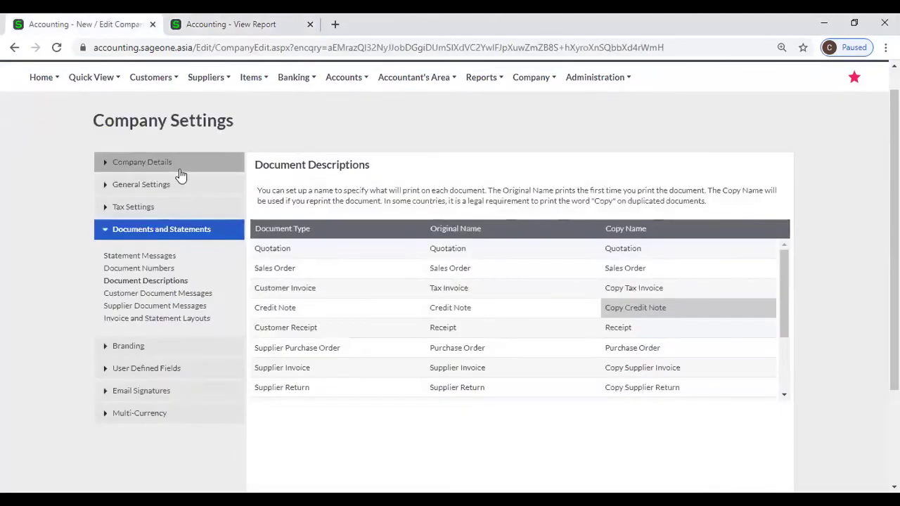
pyautogui.scroll(-5, 733, 285)
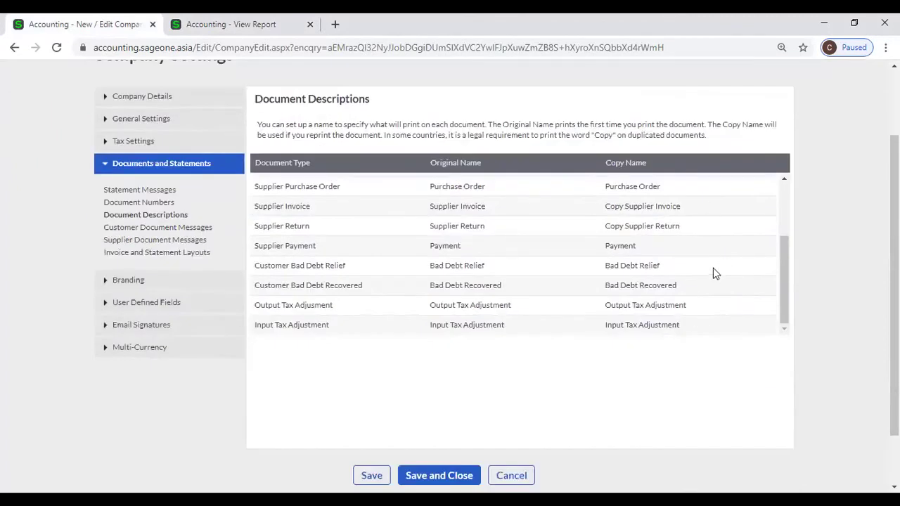
pyautogui.scroll(3, 713, 268)
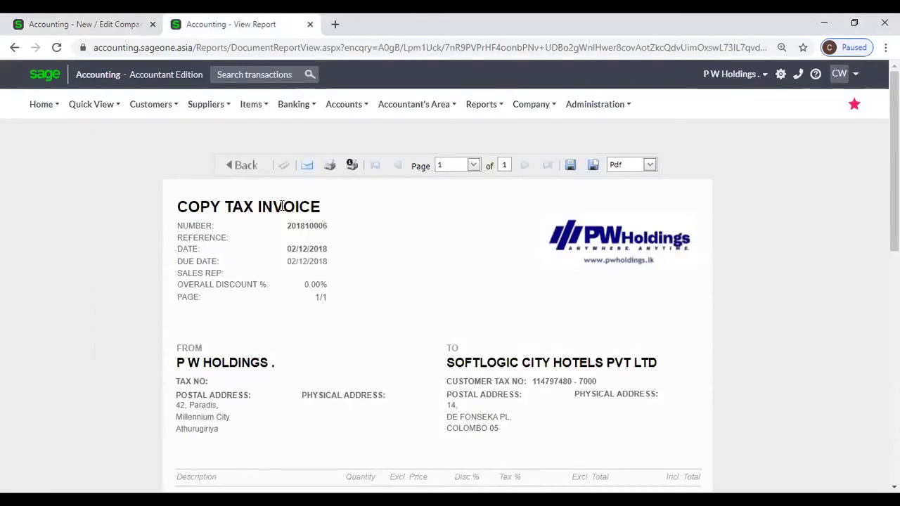
pyautogui.click(102, 24)
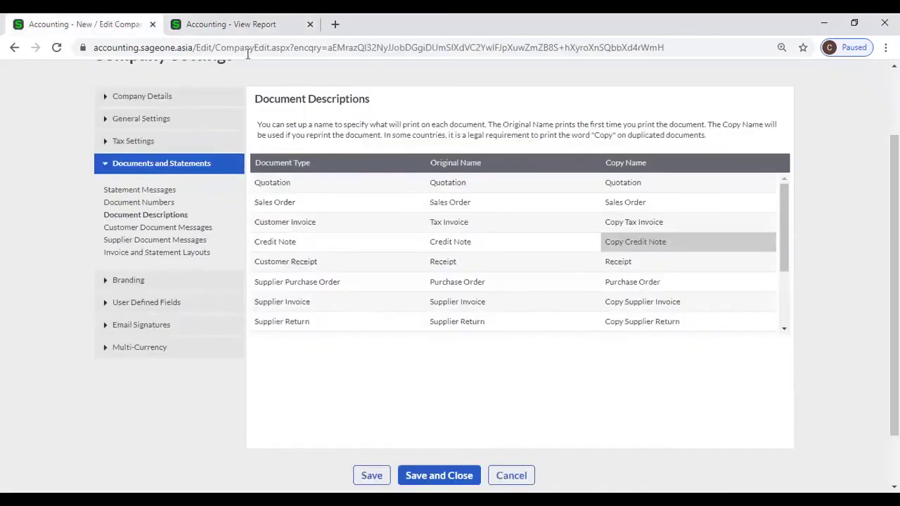
pyautogui.click(248, 31)
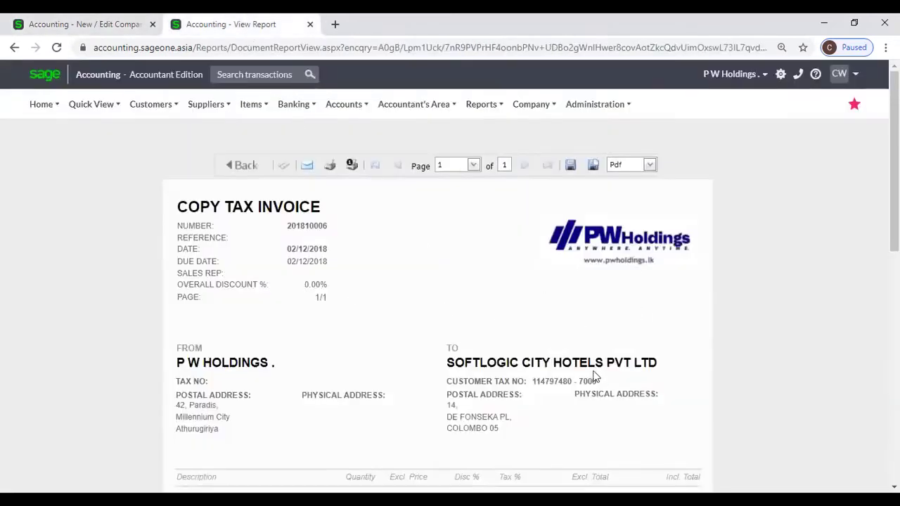
pyautogui.click(90, 21)
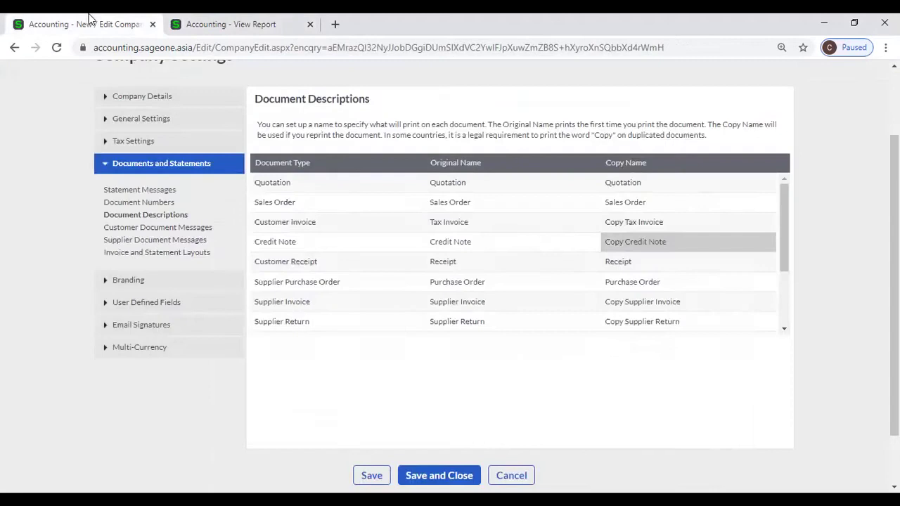
# Review the default Customer Document Messages, comparing them with the invoice printout.
pyautogui.click(139, 233)
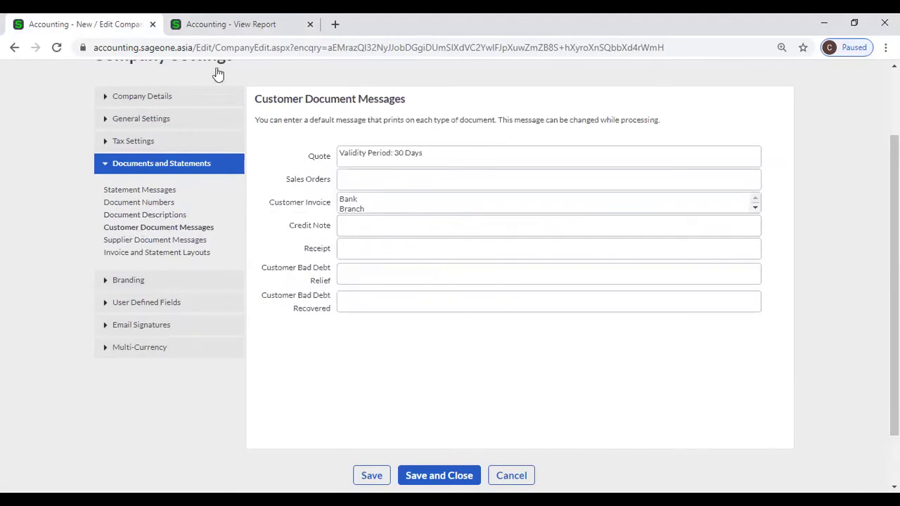
pyautogui.click(223, 25)
pyautogui.moveTo(150, 111)
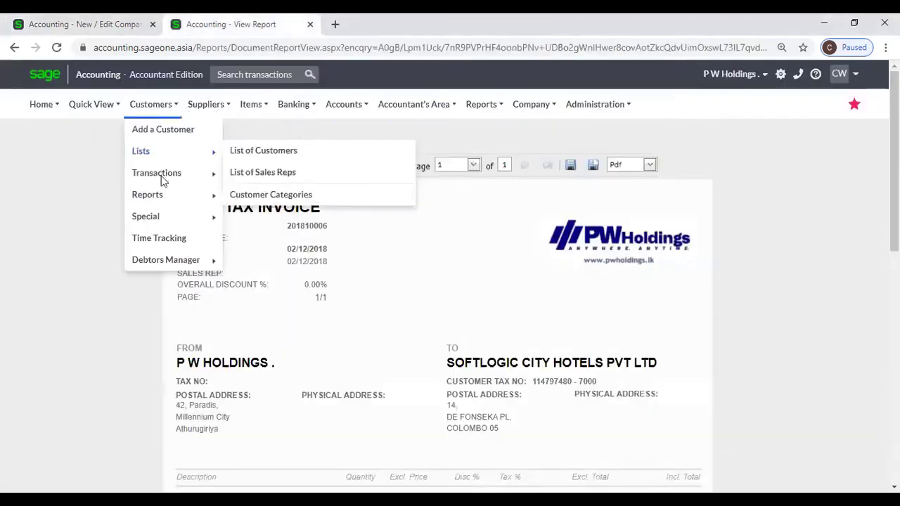
pyautogui.moveTo(161, 175)
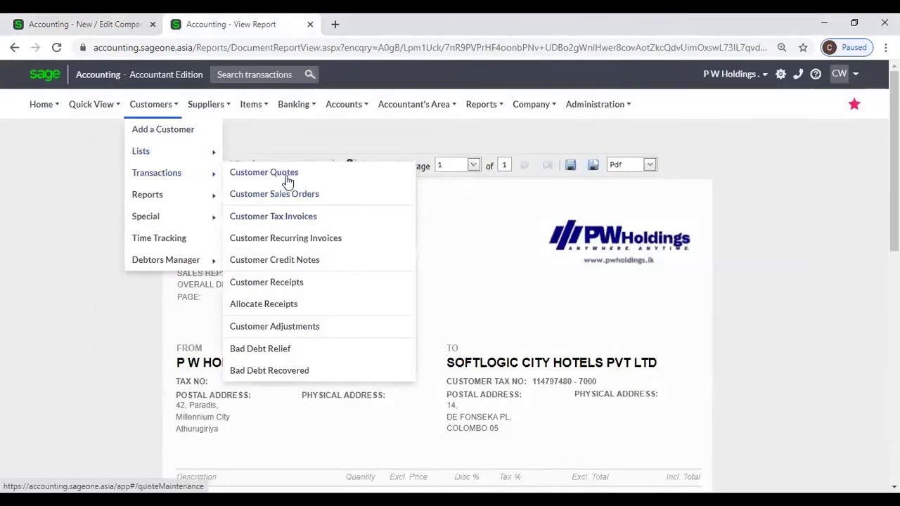
pyautogui.click(80, 23)
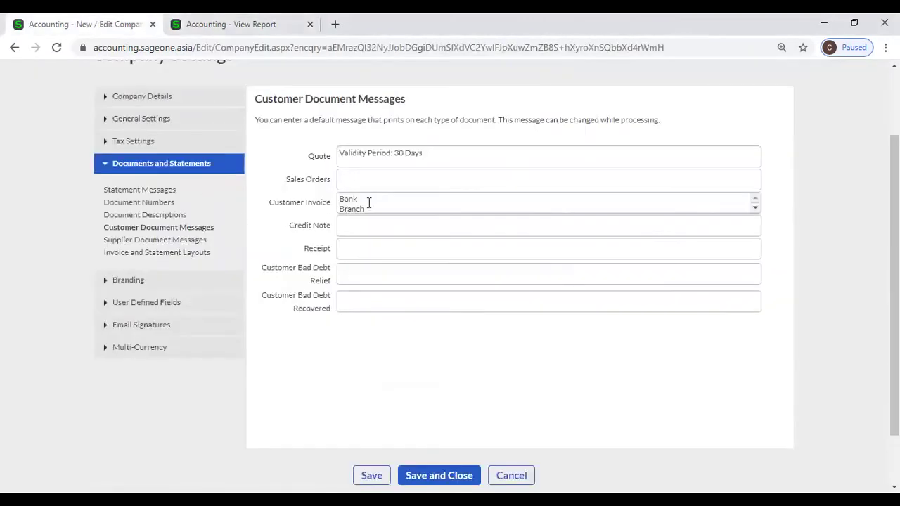
# Show the Customer Quotes list via Customers > Transactions.
pyautogui.click(222, 24)
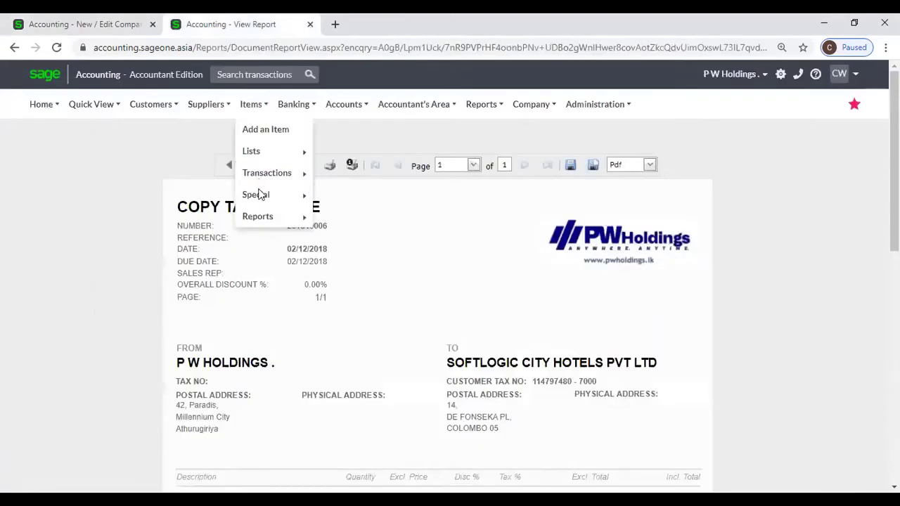
pyautogui.moveTo(156, 108)
pyautogui.moveTo(166, 150)
pyautogui.moveTo(162, 173)
pyautogui.click(266, 174)
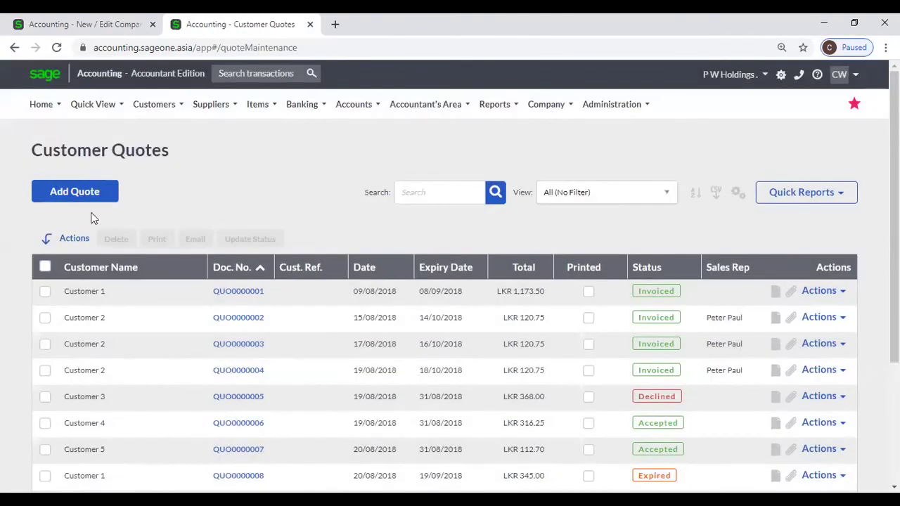
# Start a new quote and select the default Quote message in Customer Document Messages.
pyautogui.click(88, 200)
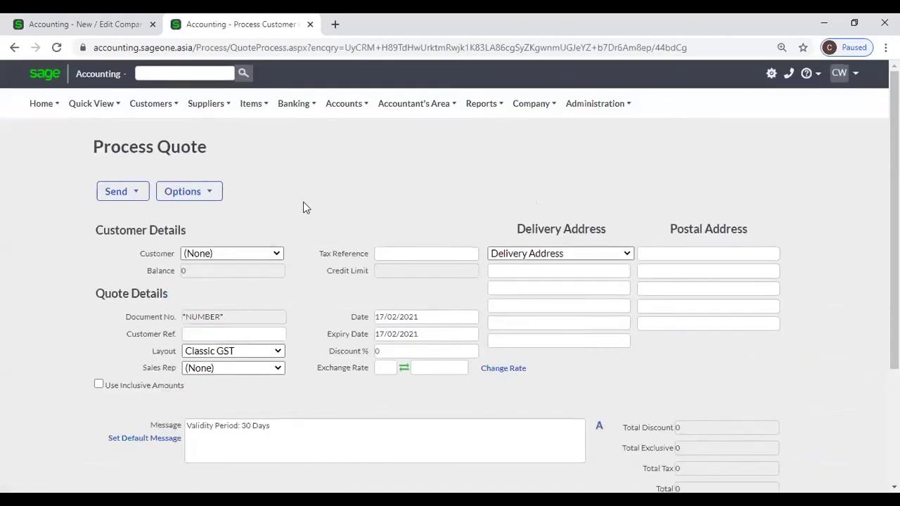
pyautogui.scroll(-5, 335, 328)
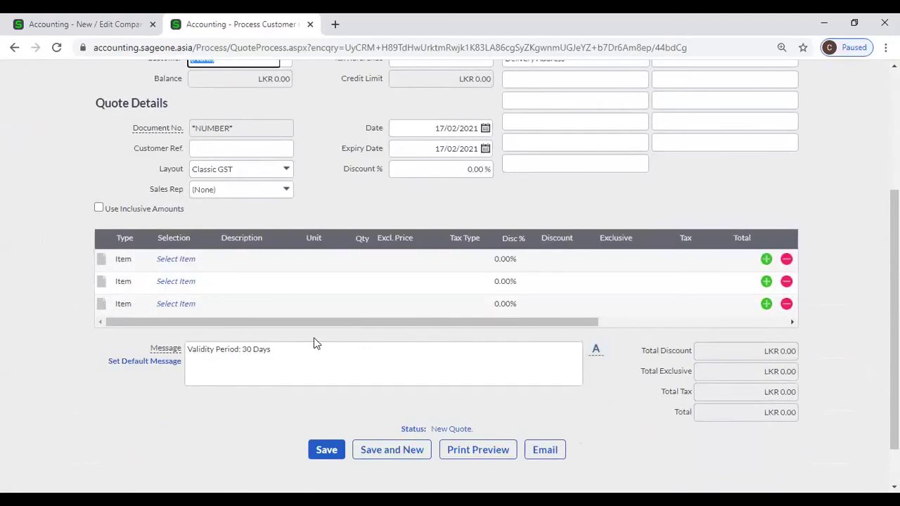
pyautogui.scroll(5, 315, 336)
pyautogui.click(61, 24)
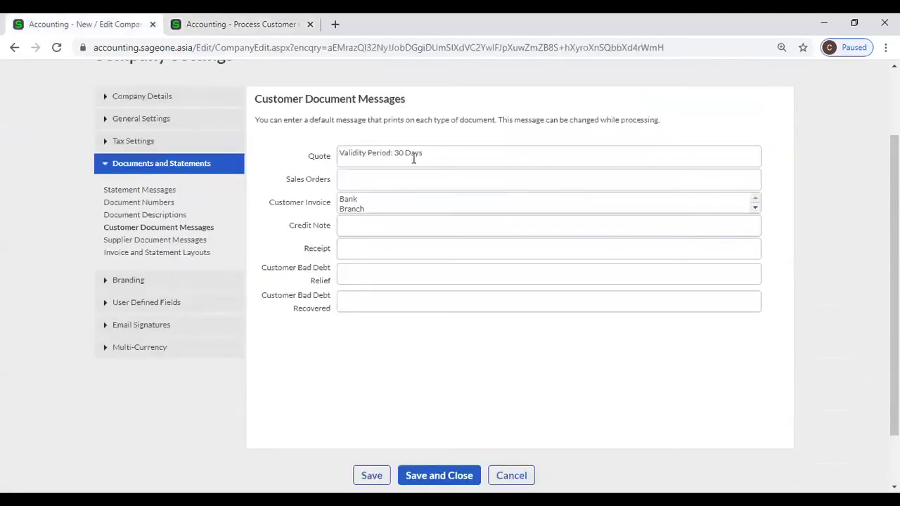
pyautogui.tripleClick(445, 157)
pyautogui.hotkey('ctrl', 'Tab')
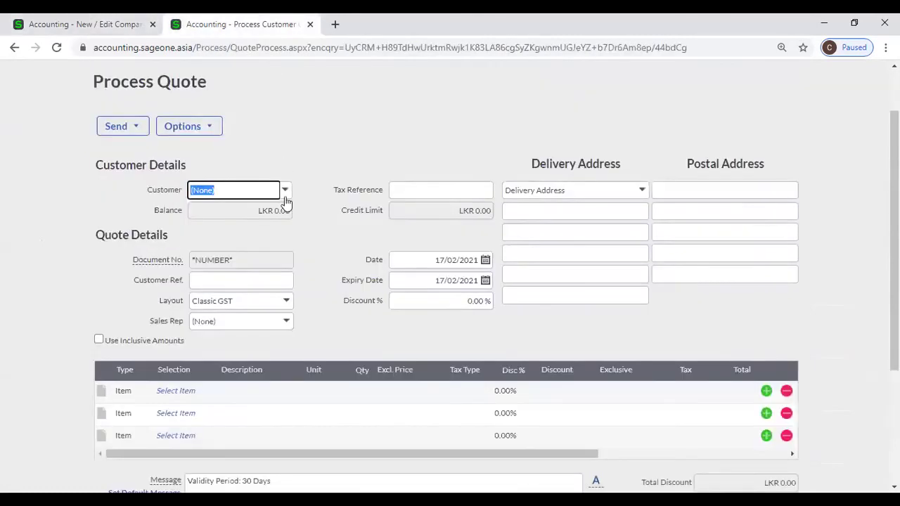
# Confirm the new quote's message reads 'Validity Period: 30 Days'.
pyautogui.scroll(1, 315, 183)
pyautogui.scroll(-1, 313, 183)
pyautogui.scroll(-1, 309, 192)
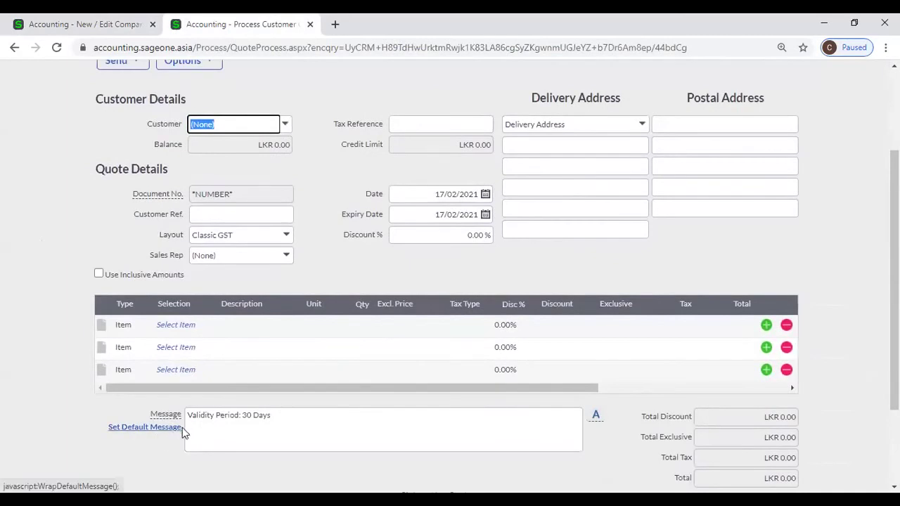
pyautogui.click(296, 416)
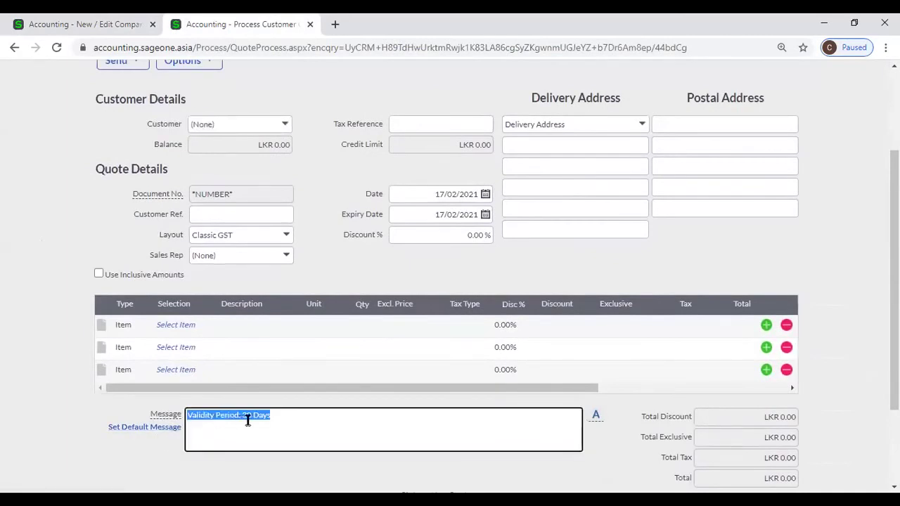
pyautogui.click(292, 419)
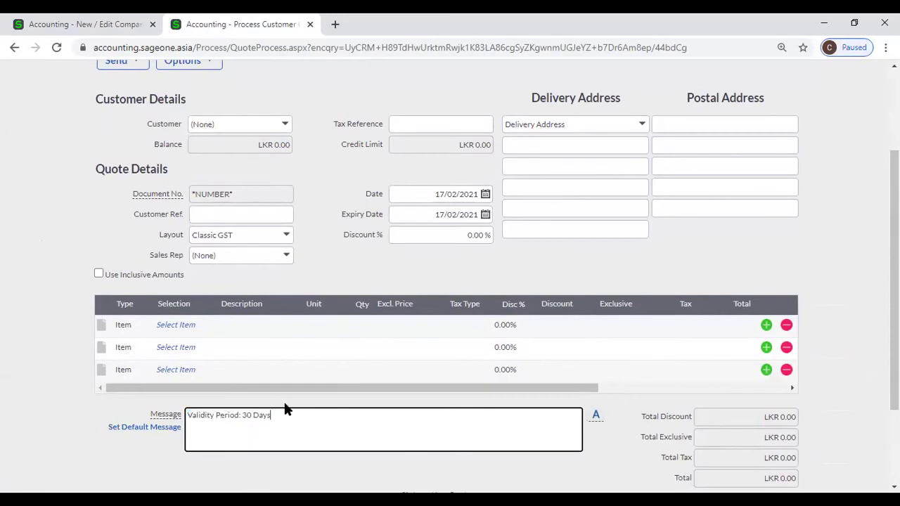
pyautogui.scroll(3, 183, 204)
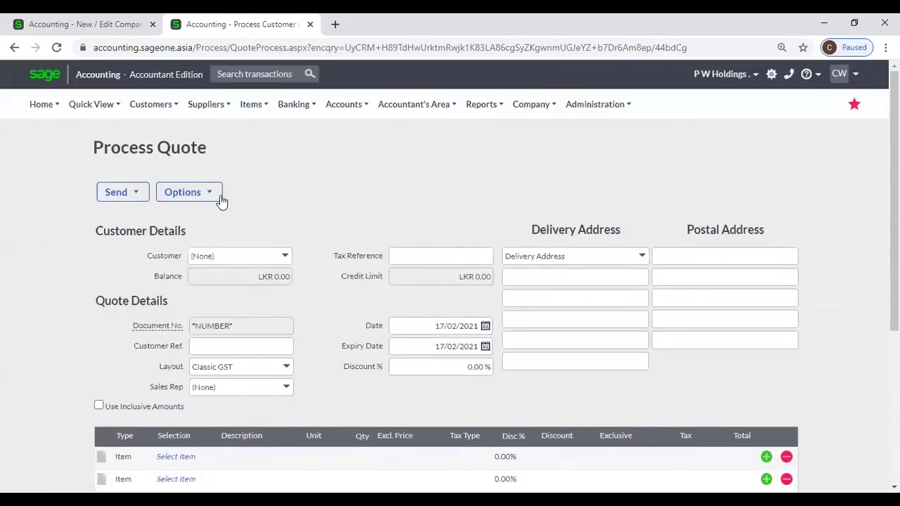
pyautogui.moveTo(151, 105)
pyautogui.moveTo(177, 181)
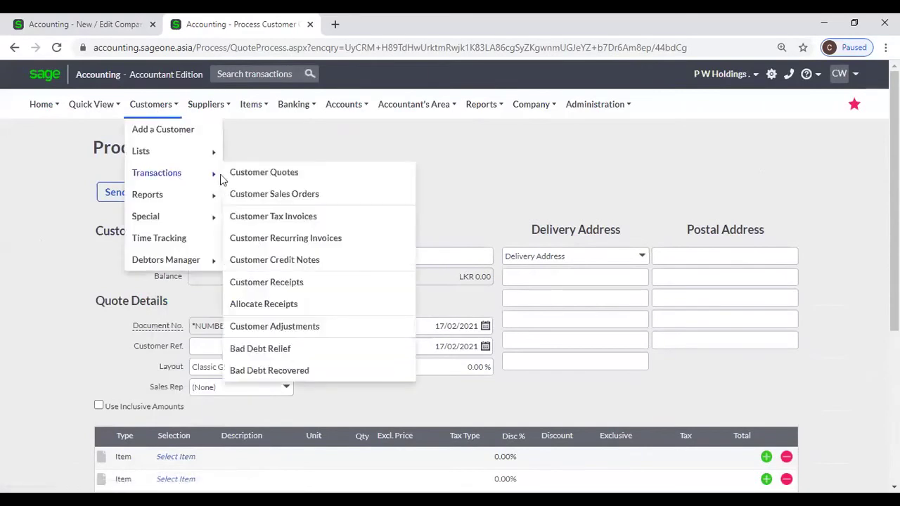
# Start a new tax invoice and find its Bank, Branch and AC Number message lines.
pyautogui.click(280, 223)
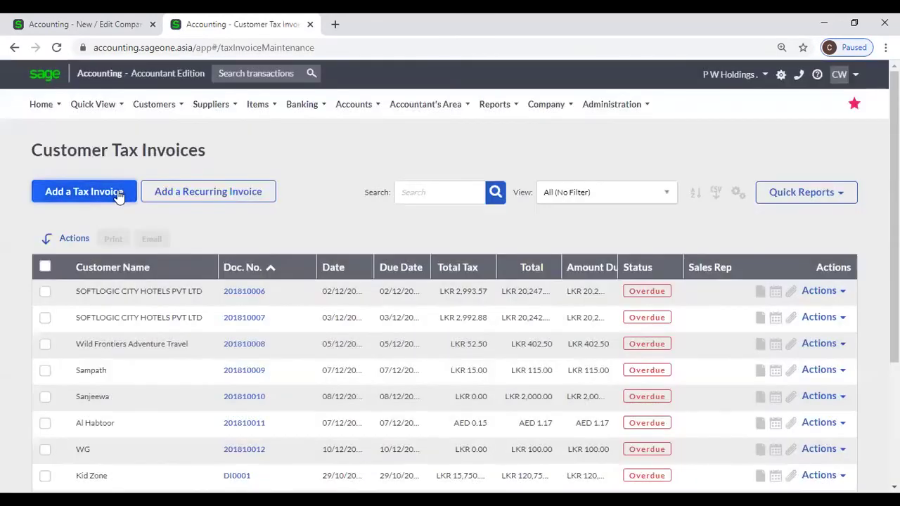
pyautogui.click(118, 194)
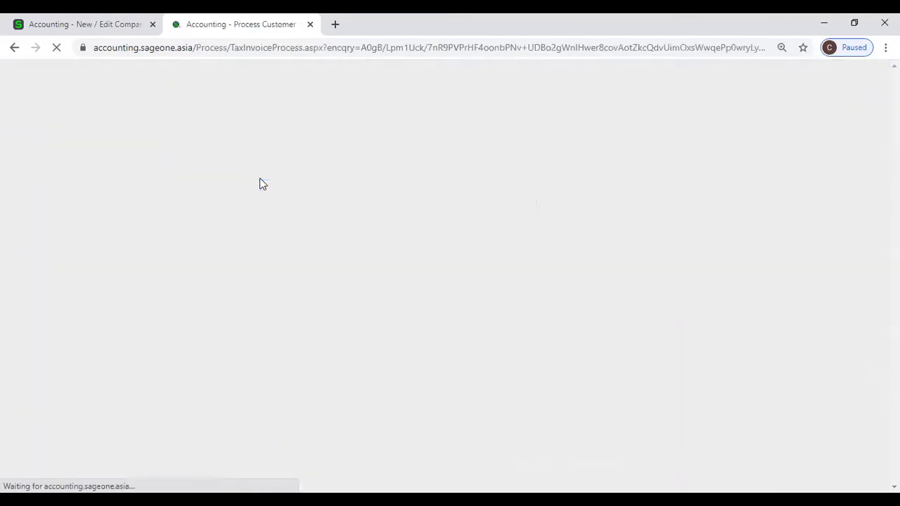
pyautogui.scroll(-2, 285, 285)
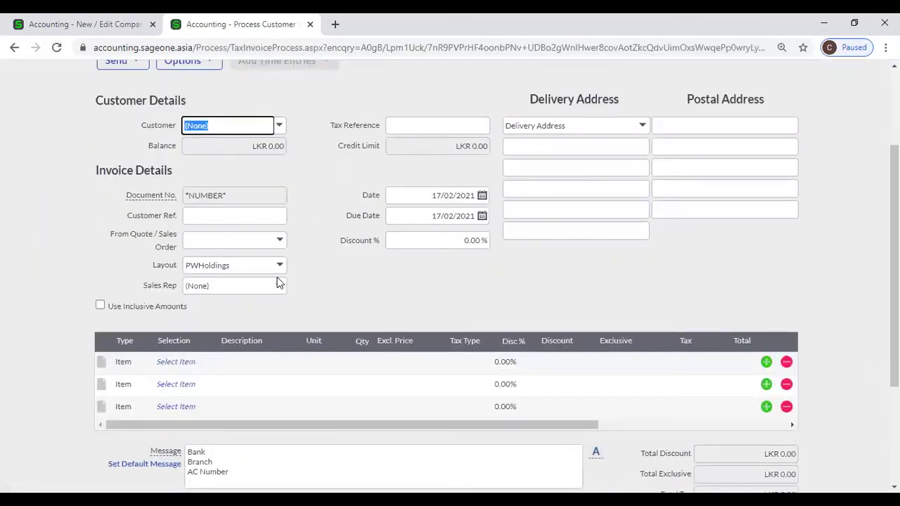
pyautogui.scroll(-2, 277, 281)
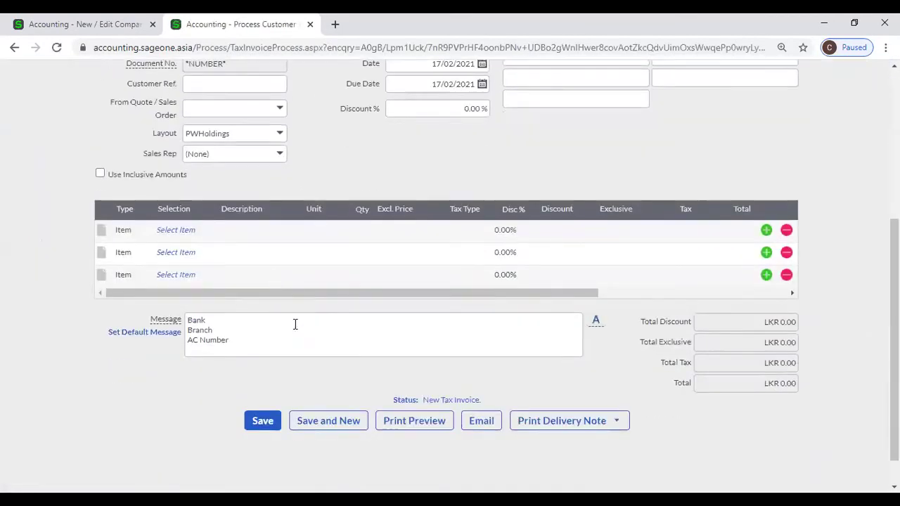
pyautogui.click(93, 26)
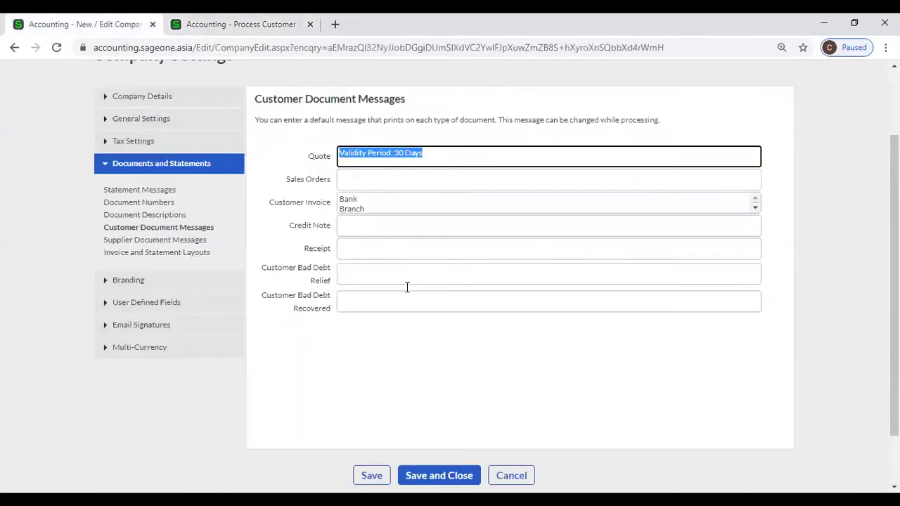
pyautogui.click(379, 211)
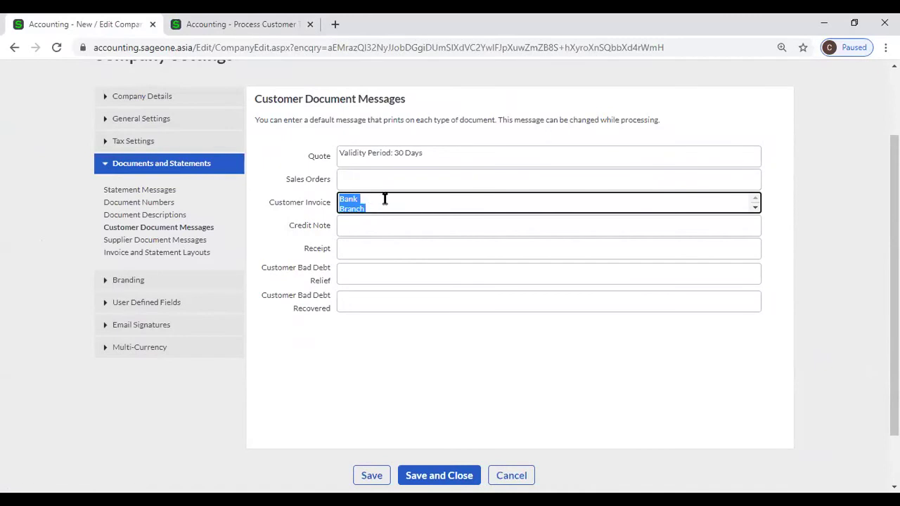
pyautogui.click(278, 24)
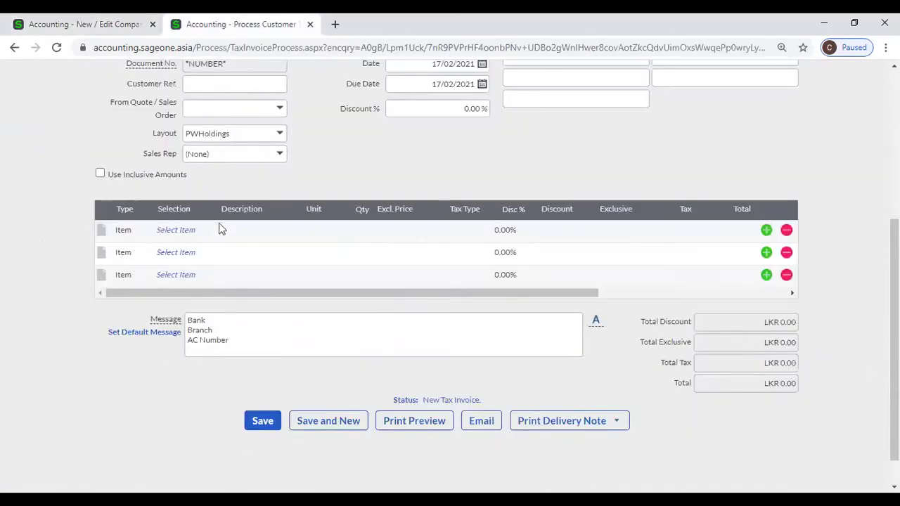
pyautogui.scroll(3, 263, 198)
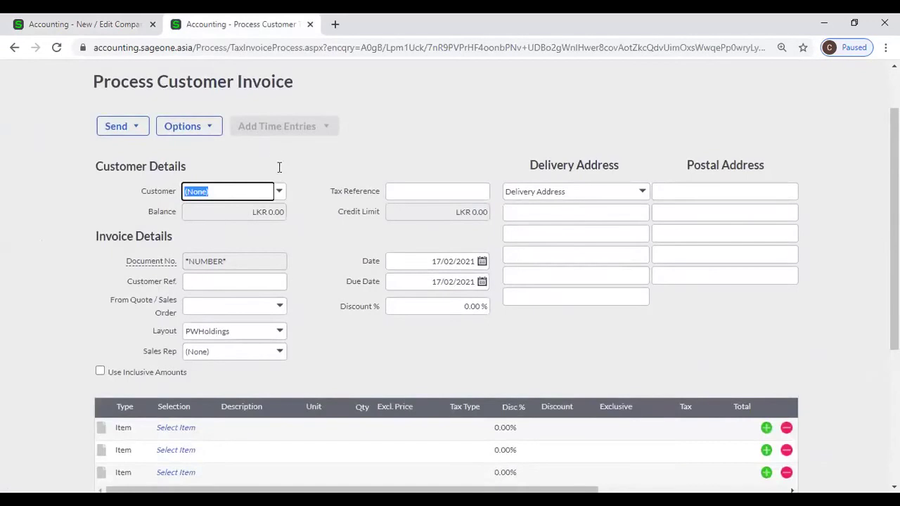
pyautogui.scroll(-3, 280, 173)
pyautogui.click(258, 288)
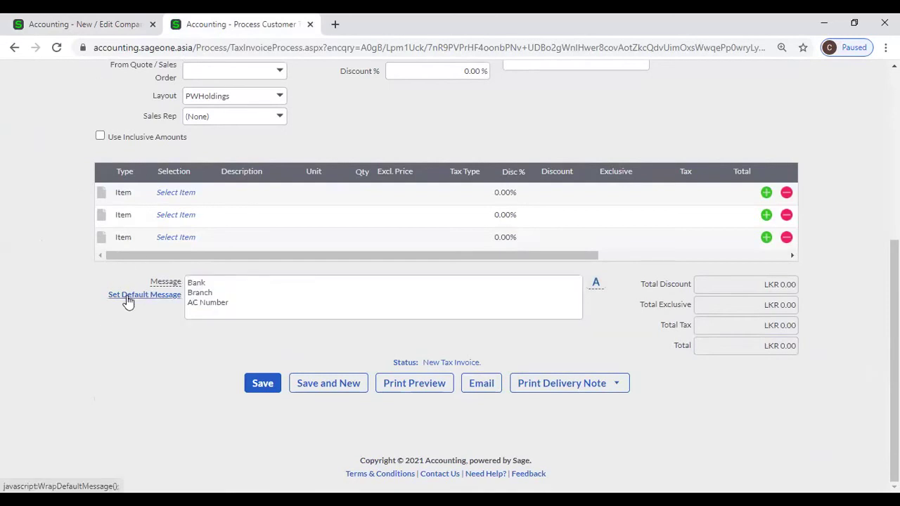
# Close the Set Default Message window unchanged and return to the Customer Invoice default message.
pyautogui.click(128, 296)
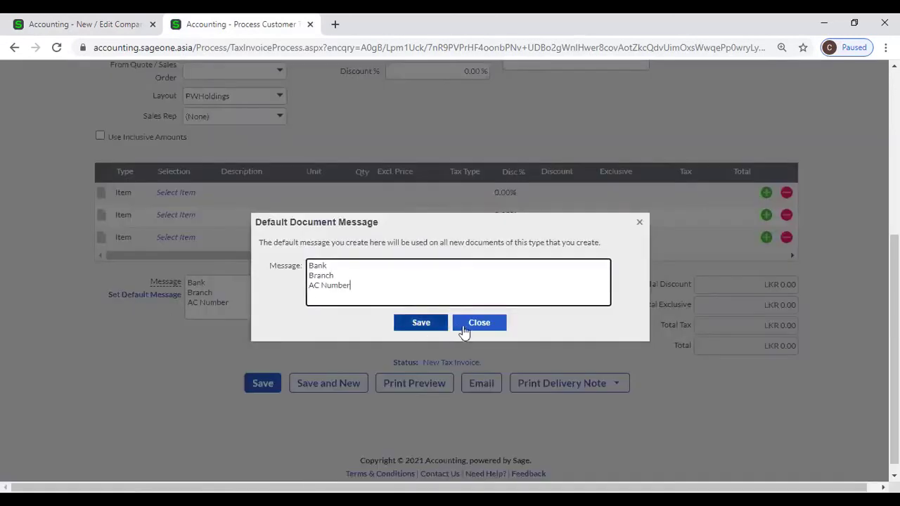
pyautogui.click(408, 323)
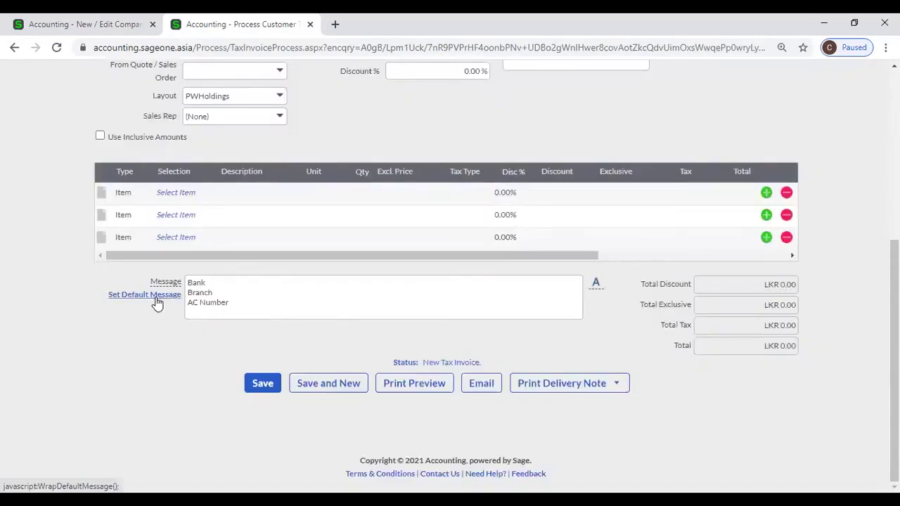
pyautogui.click(153, 298)
pyautogui.click(463, 324)
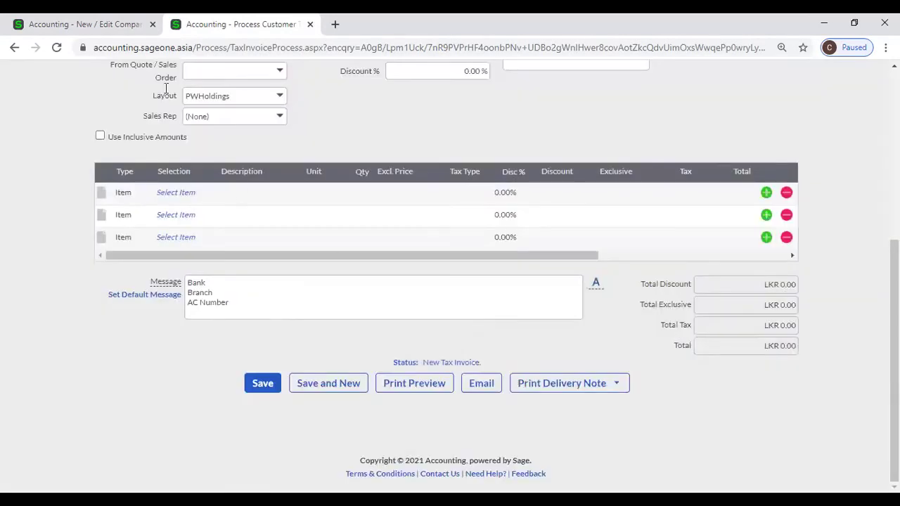
pyautogui.click(105, 24)
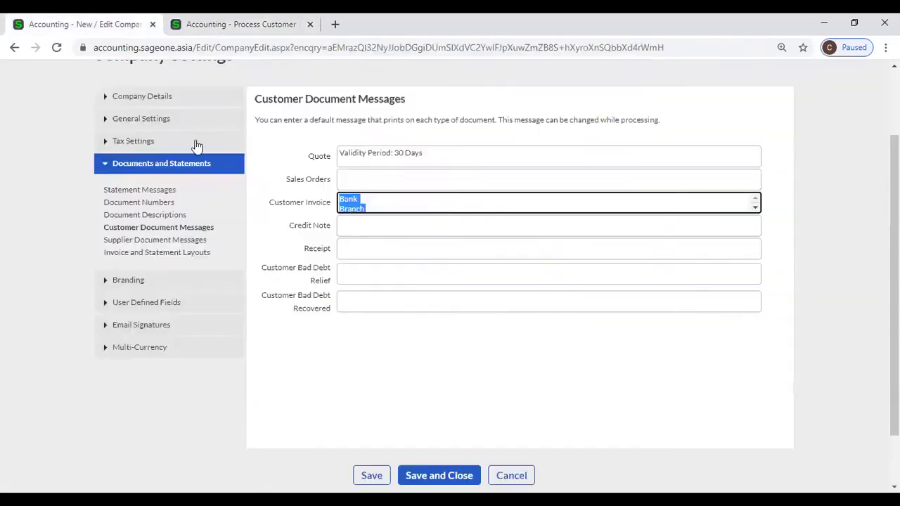
pyautogui.click(383, 197)
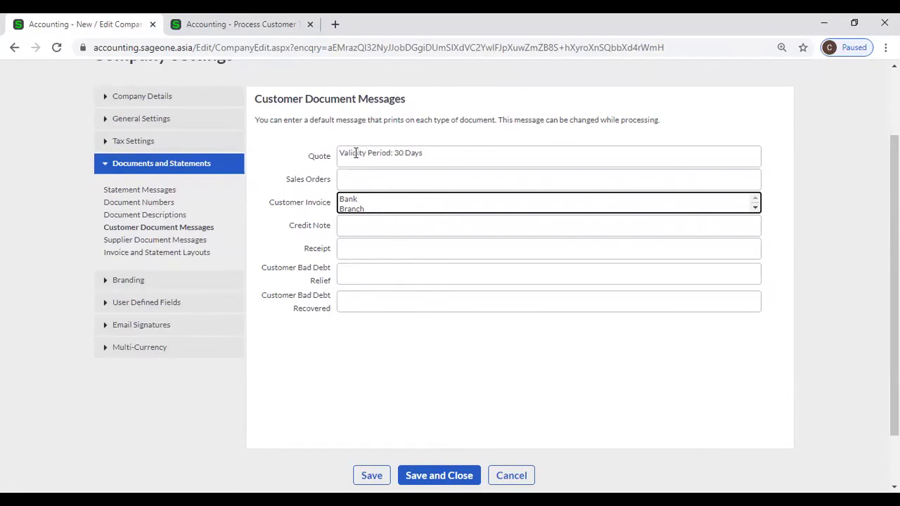
# Check the Purchase Order 'Please Deliver' default in Supplier Document Messages, then return to the invoice.
pyautogui.click(181, 242)
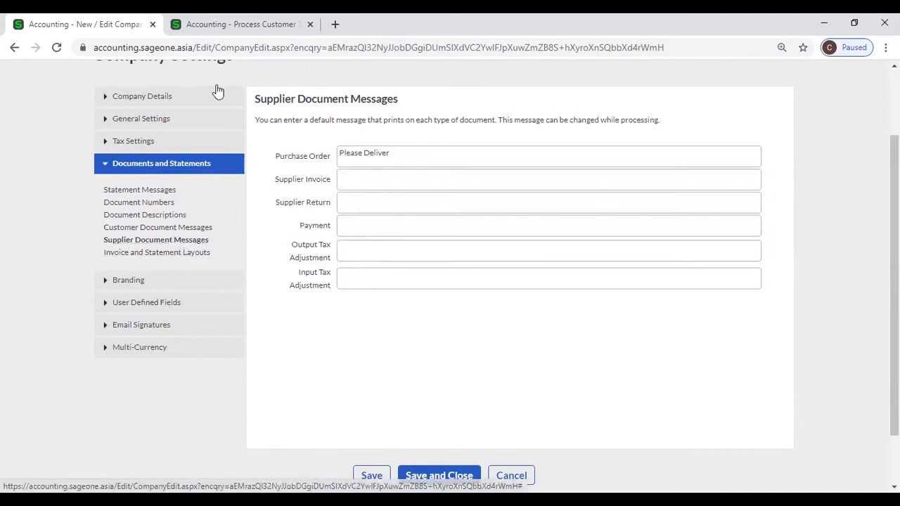
pyautogui.click(239, 24)
pyautogui.scroll(5, 208, 110)
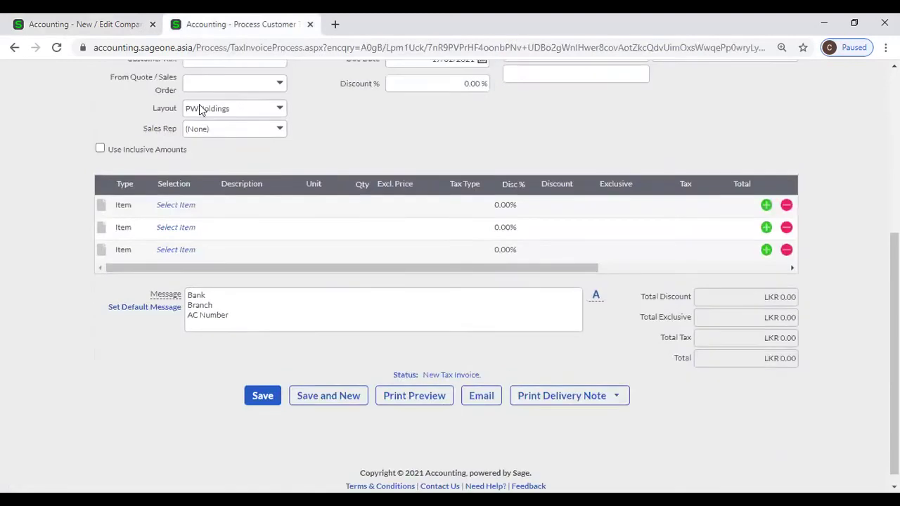
pyautogui.moveTo(204, 109)
pyautogui.moveTo(213, 159)
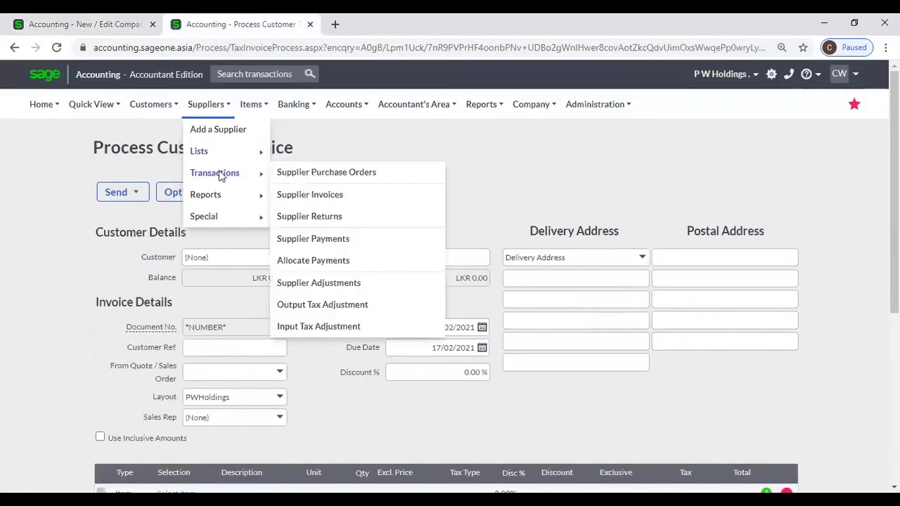
# Start a new purchase order and compare it with the supplier default messages.
pyautogui.click(321, 173)
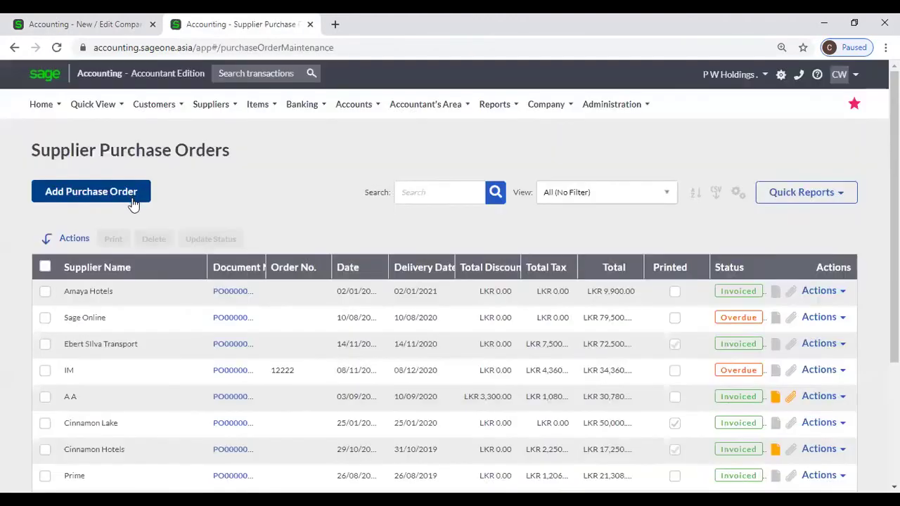
pyautogui.click(133, 201)
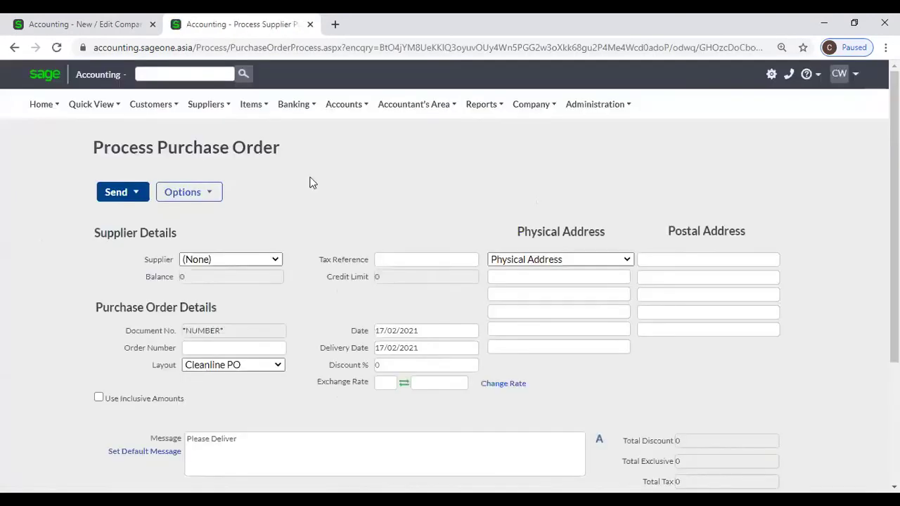
pyautogui.scroll(-5, 312, 191)
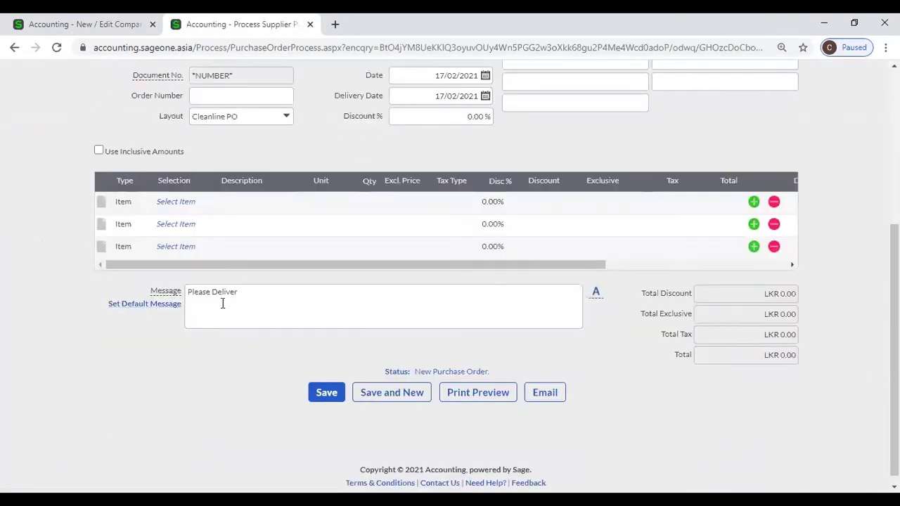
pyautogui.click(98, 30)
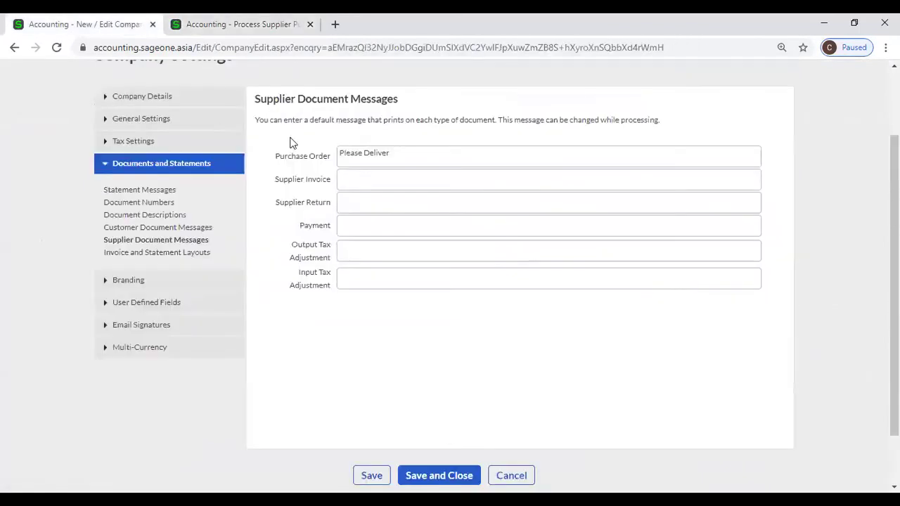
pyautogui.click(202, 31)
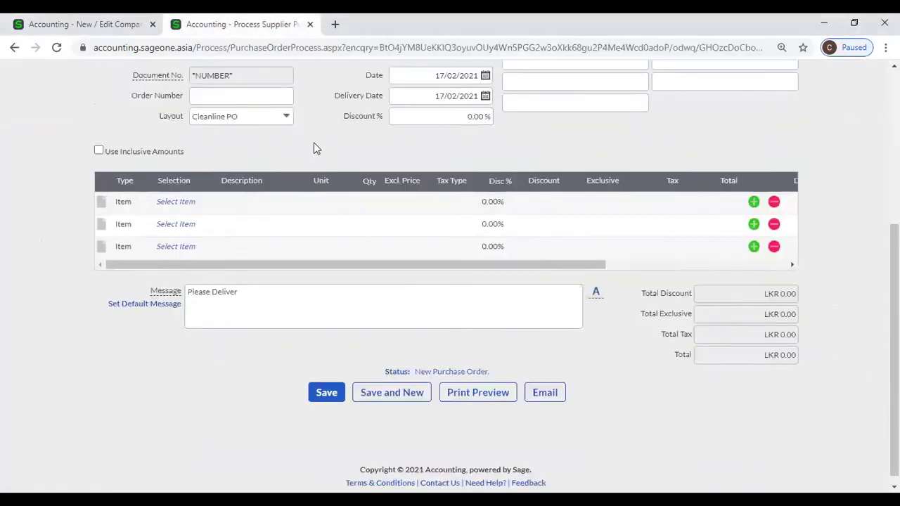
# Select the order's 'Please Deliver' message, then return to Supplier Document Messages.
pyautogui.scroll(2, 314, 149)
pyautogui.scroll(2, 324, 195)
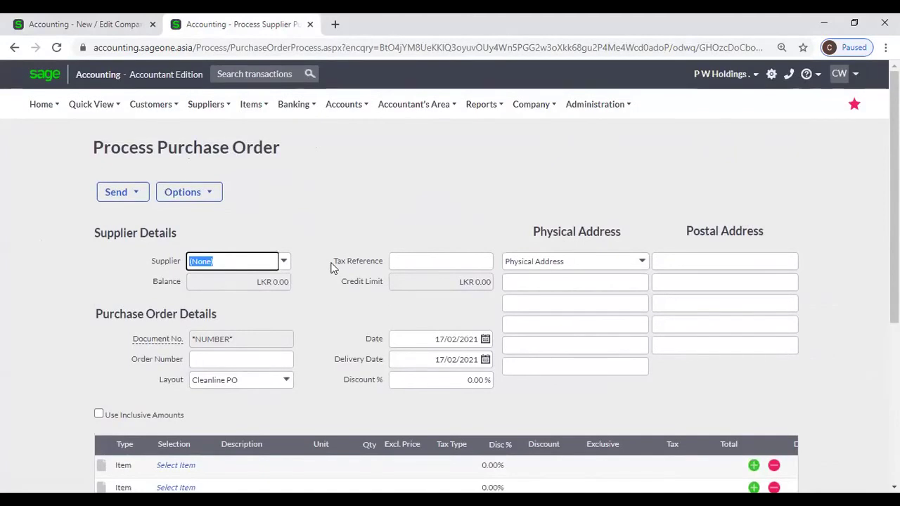
pyautogui.scroll(-4, 349, 374)
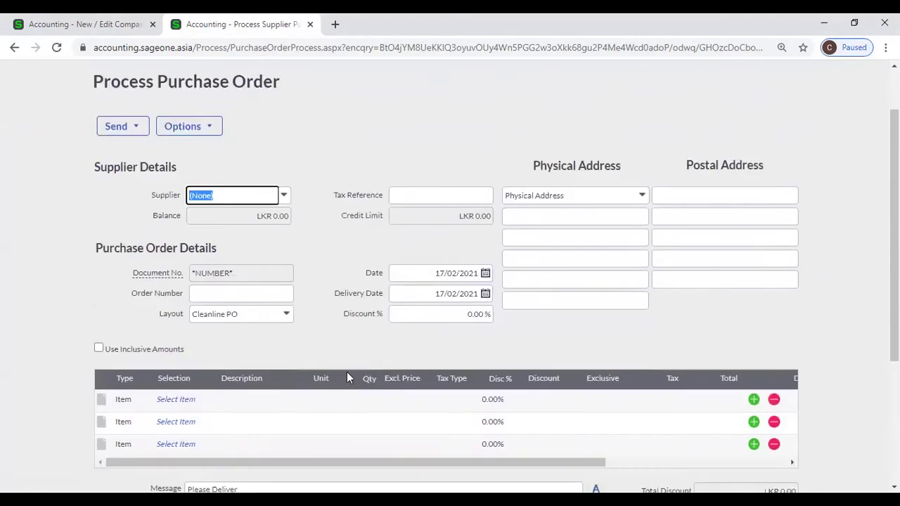
pyautogui.tripleClick(250, 293)
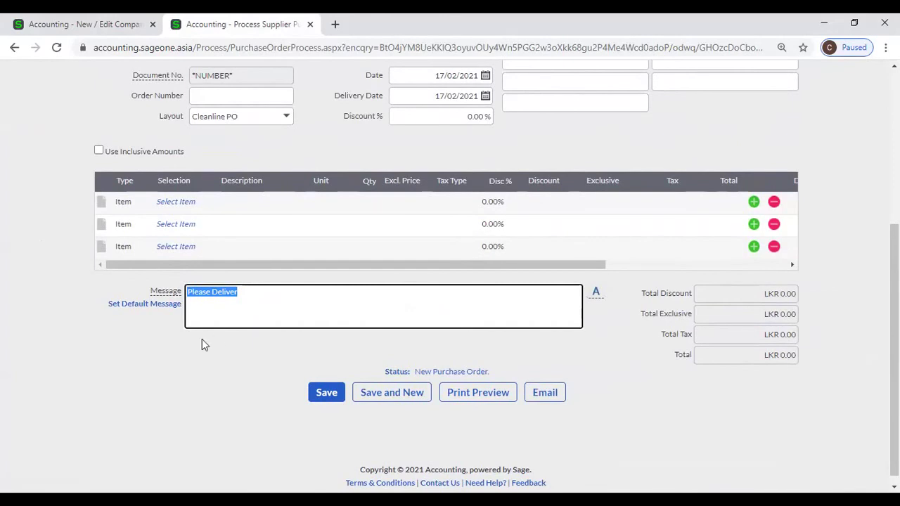
pyautogui.click(97, 21)
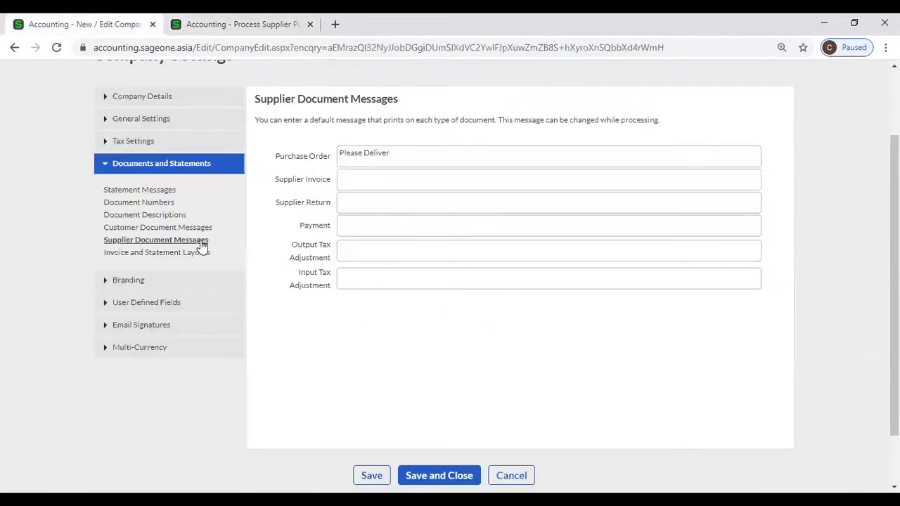
# Show the Invoice and Statement Layouts settings and review which layout each document uses.
pyautogui.click(200, 255)
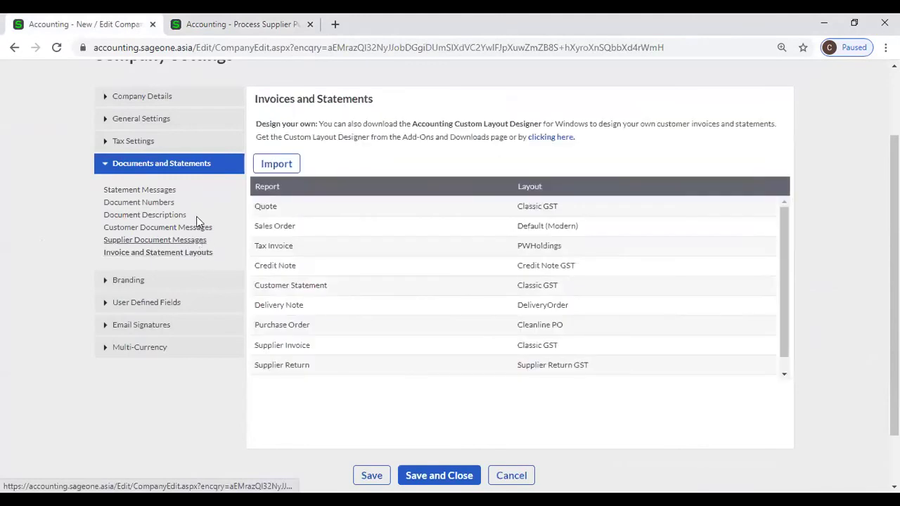
pyautogui.scroll(1, 186, 216)
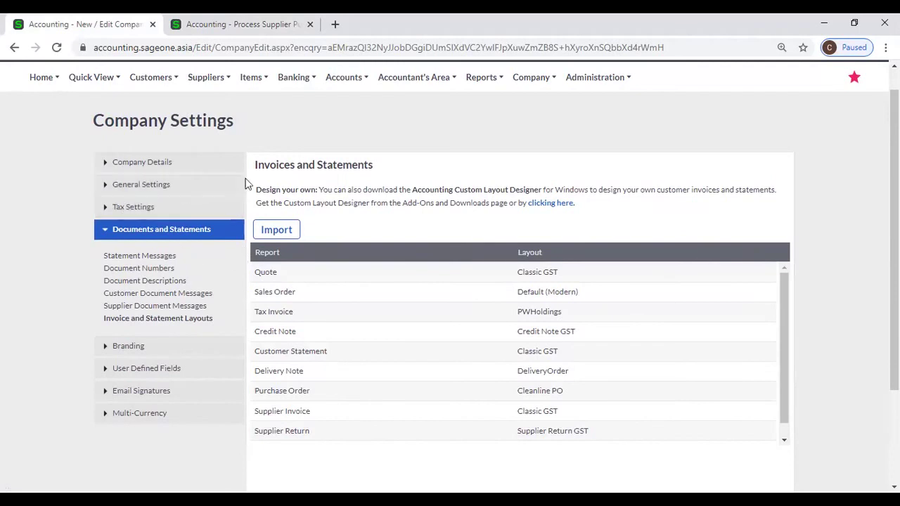
pyautogui.scroll(-2, 295, 140)
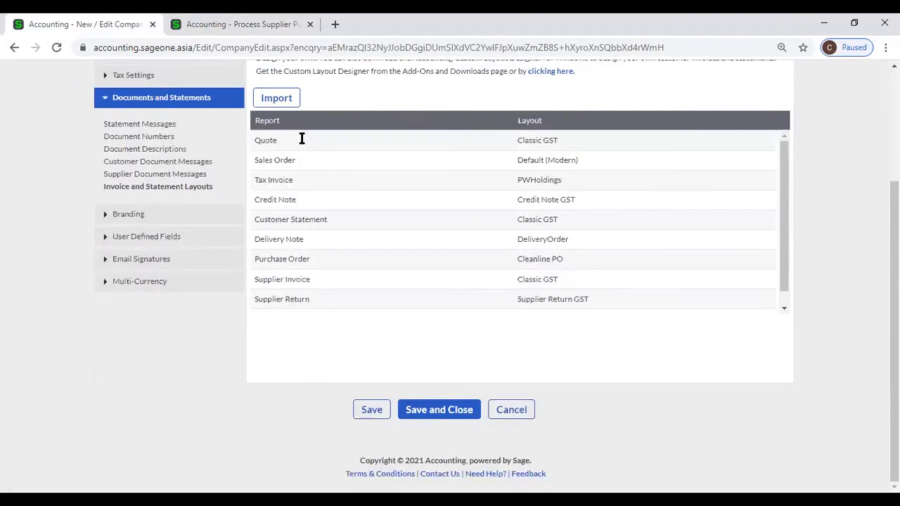
pyautogui.scroll(1, 299, 141)
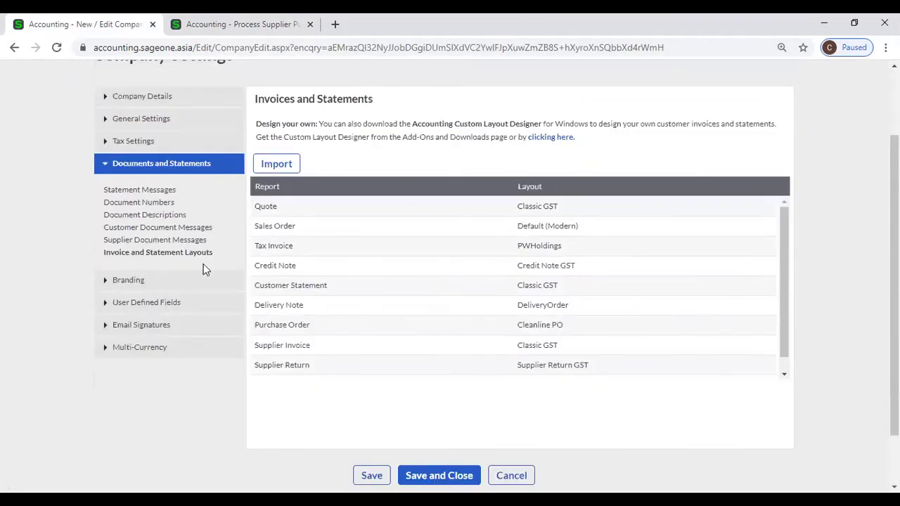
# Check the purchase order tab, then browse the Customers and Suppliers menu options.
pyautogui.click(289, 25)
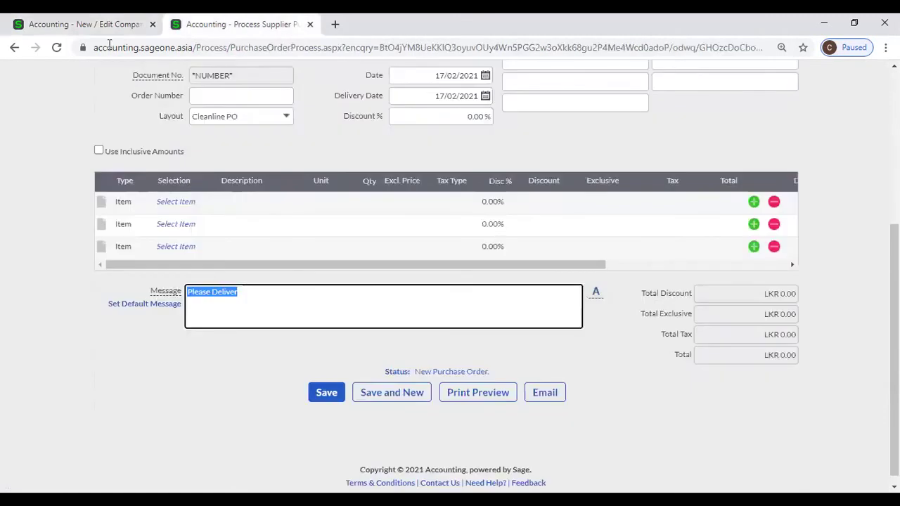
pyautogui.scroll(3, 180, 86)
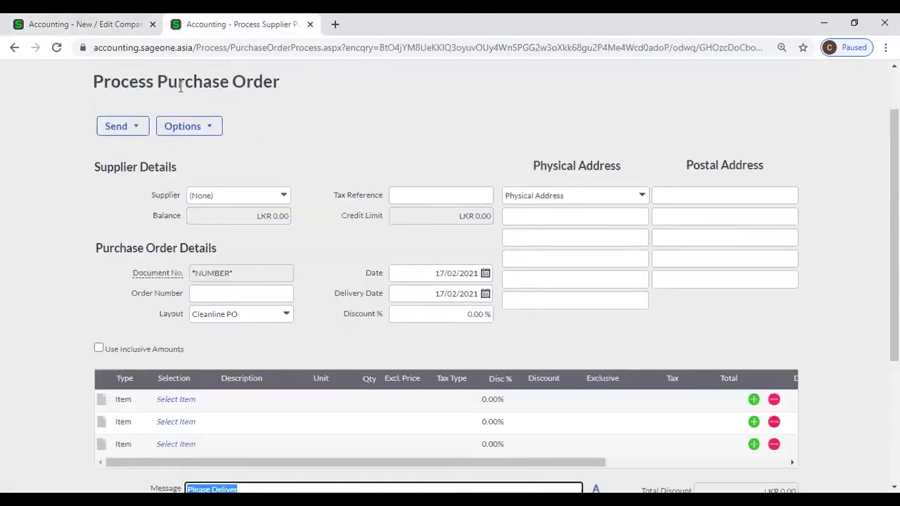
pyautogui.scroll(2, 180, 86)
pyautogui.click(169, 104)
pyautogui.moveTo(161, 176)
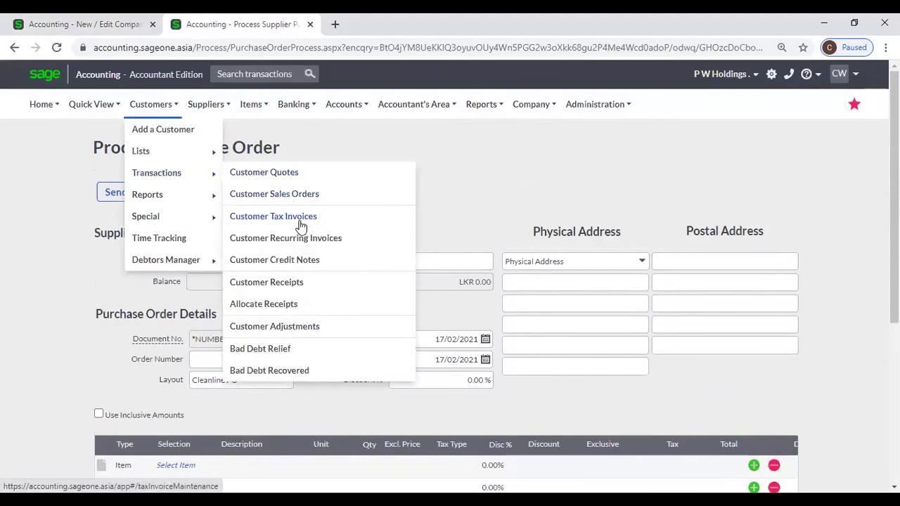
pyautogui.click(218, 110)
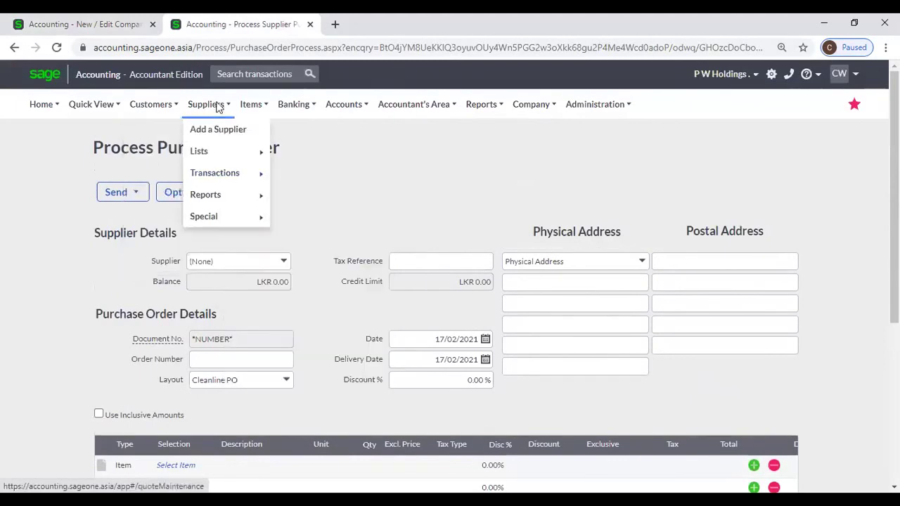
# Return to Invoice and Statement Layouts, where Purchase Order uses Cleanline PO.
pyautogui.click(89, 21)
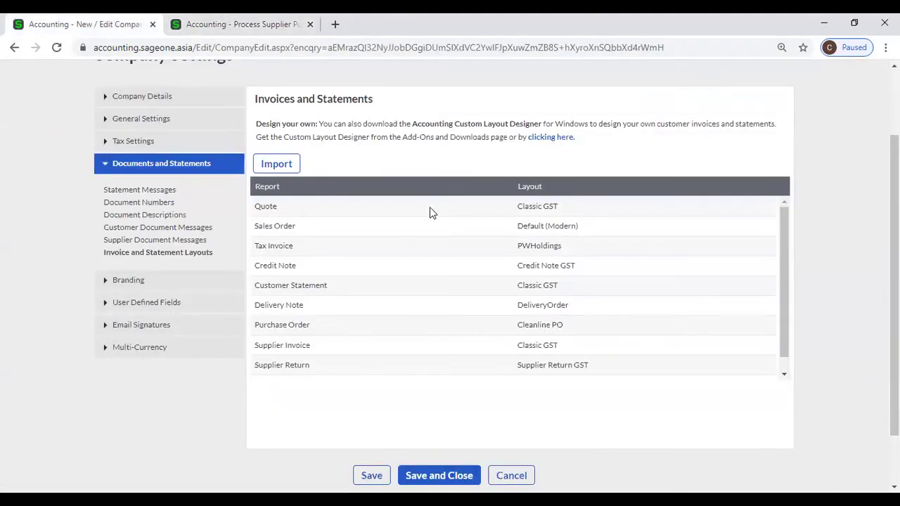
pyautogui.scroll(-1, 606, 148)
pyautogui.scroll(1, 868, 225)
pyautogui.scroll(2, 652, 251)
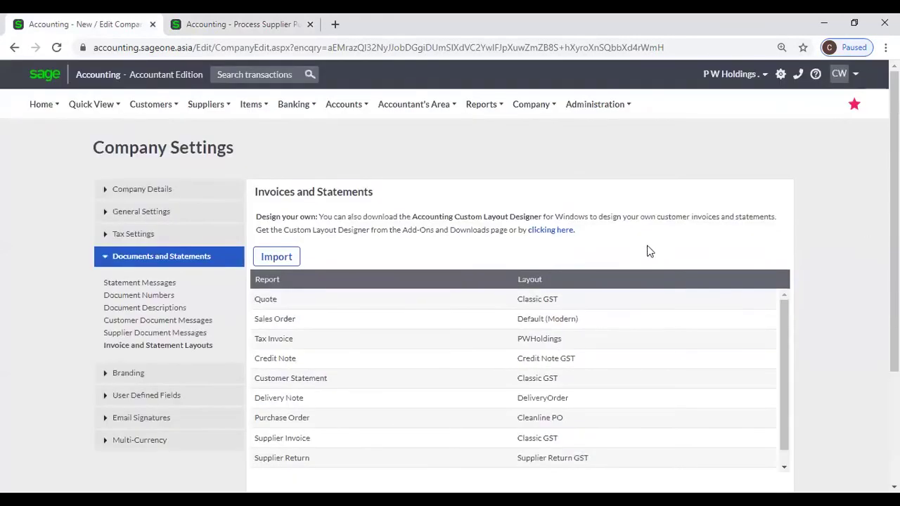
# Follow the layout designer download link to the Add-Ons page's Desktop Add-Ons and Downloads section.
pyautogui.click(551, 233)
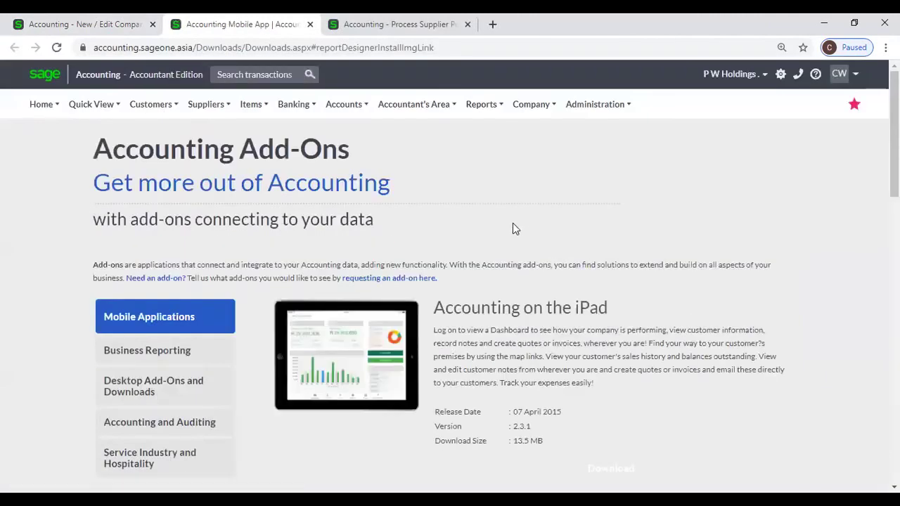
pyautogui.scroll(-1, 513, 224)
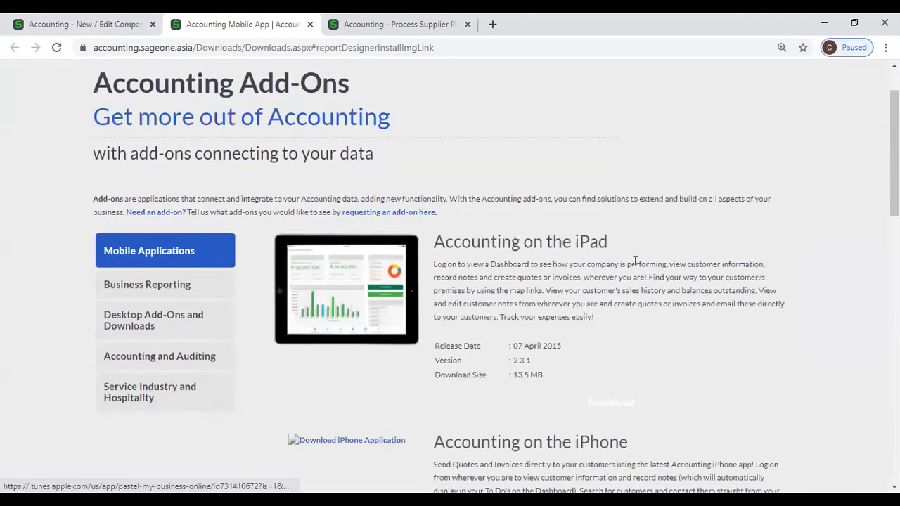
pyautogui.scroll(-2, 637, 264)
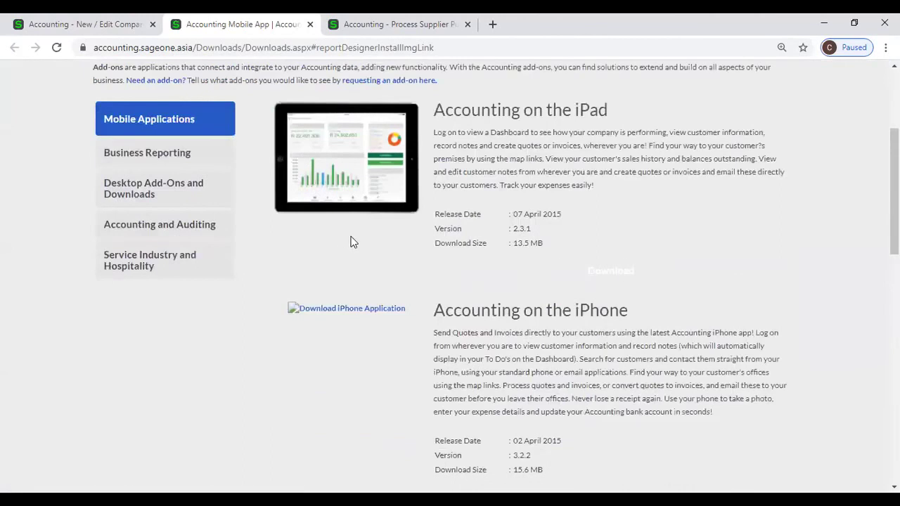
pyautogui.click(201, 198)
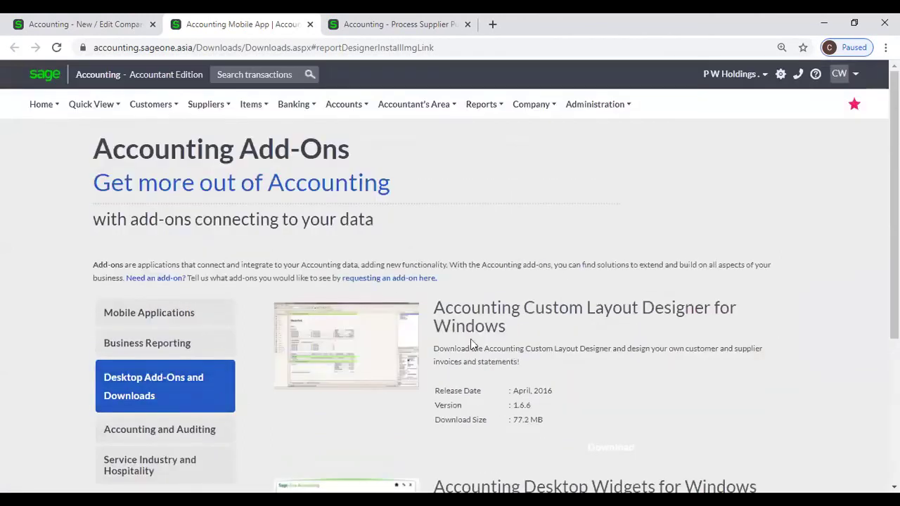
pyautogui.scroll(-3, 470, 339)
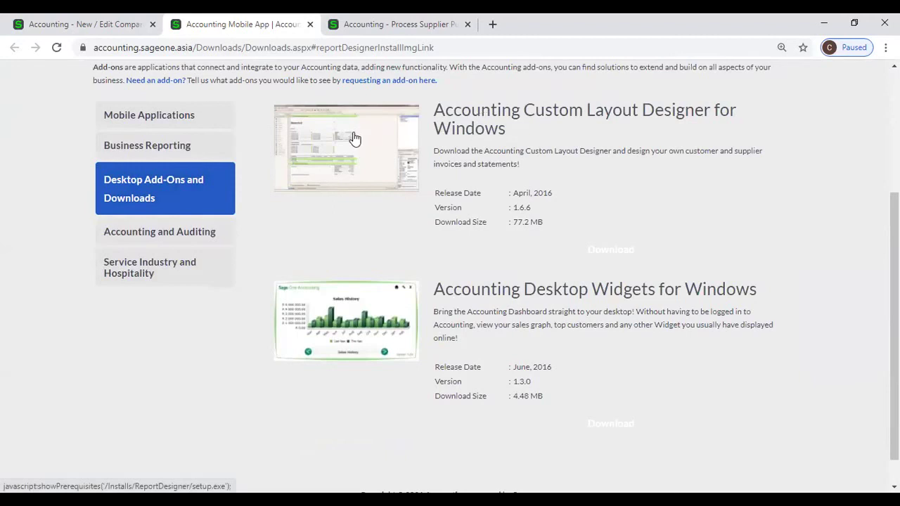
# Download Custom Layout Designer for Windows and install it with its prerequisites.
pyautogui.click(354, 138)
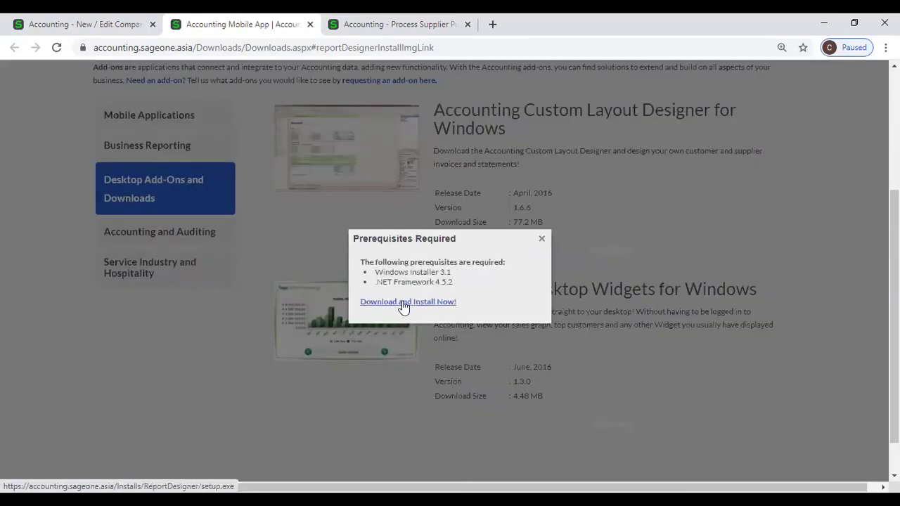
pyautogui.click(541, 240)
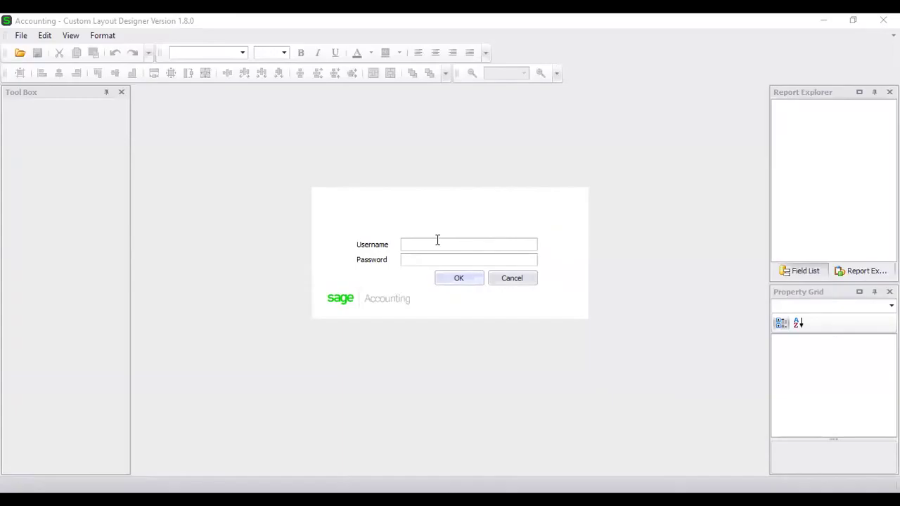
# Enter the account e-mail username and the password at the designer's sign-in prompt.
pyautogui.click(437, 241)
pyautogui.press('Tab')
pyautogui.write('***********')
# Sign in to the company and list the layout types available to customize.
pyautogui.click(458, 281)
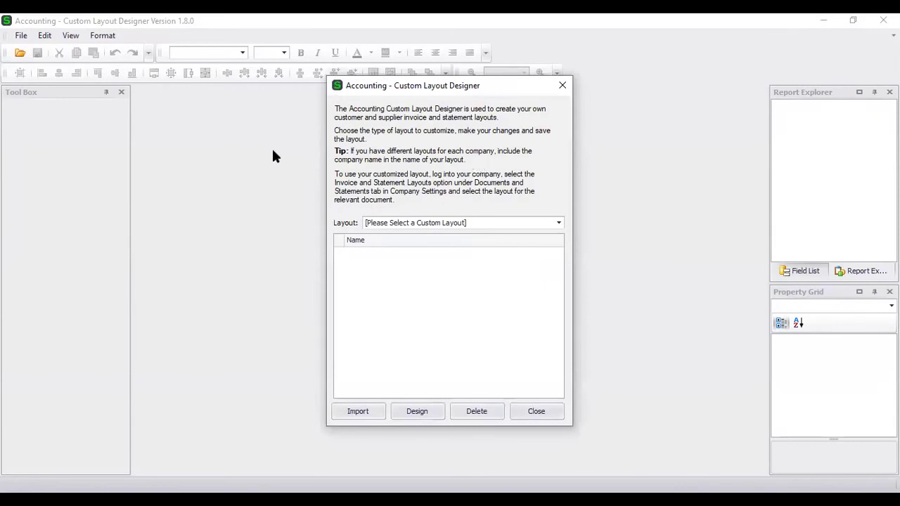
pyautogui.moveTo(400, 90); pyautogui.dragTo(356, 82)
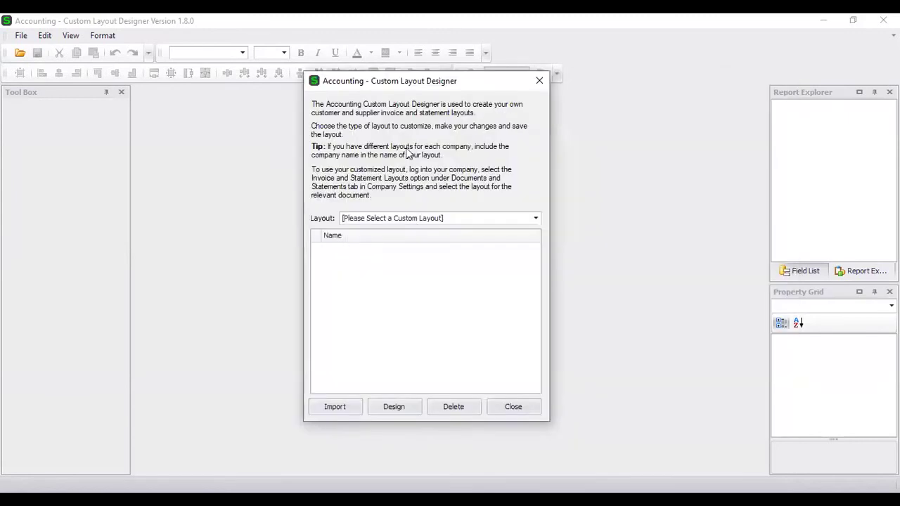
pyautogui.click(415, 220)
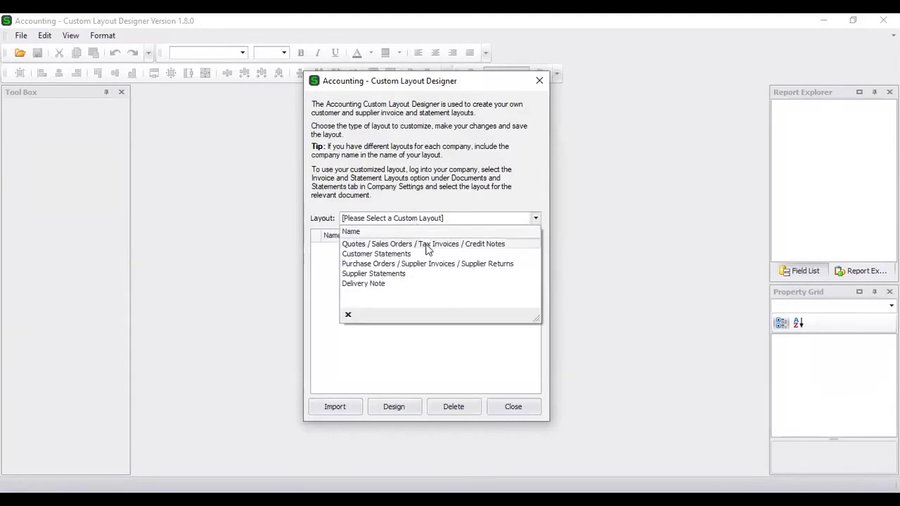